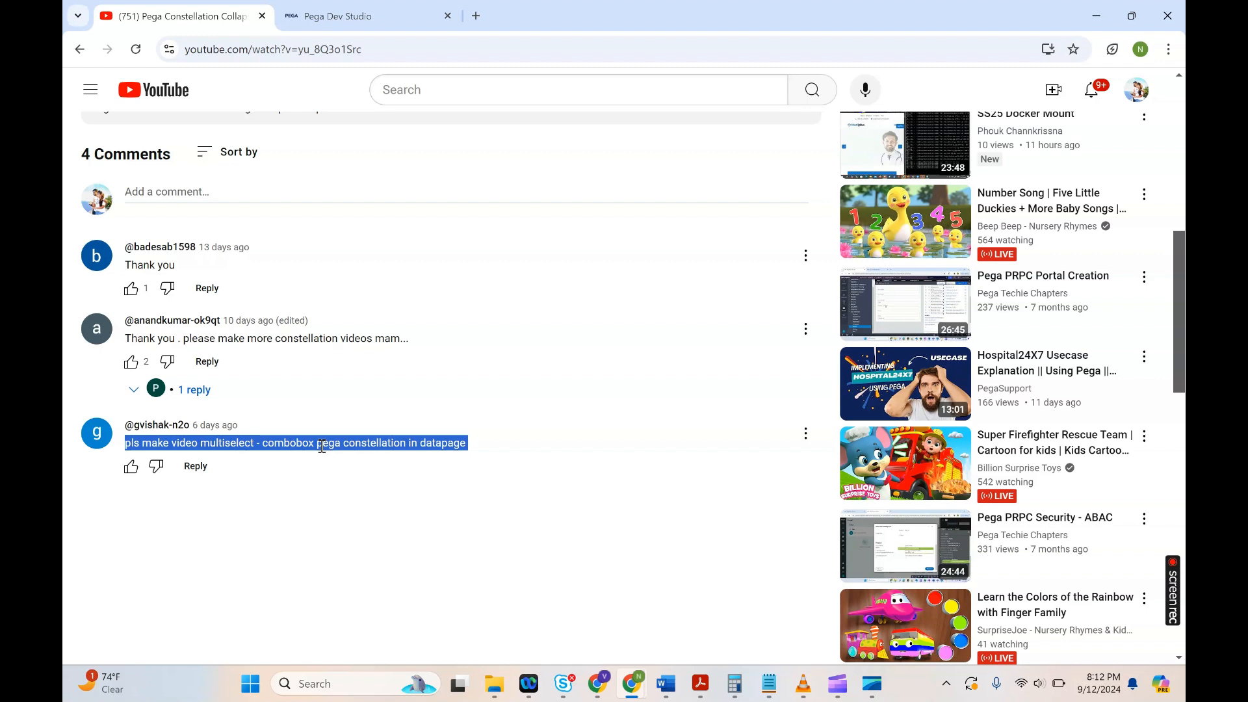
Step: Read the viewer comment requesting a multiselect combobox video for Pega Constellation
double_click(236, 445)
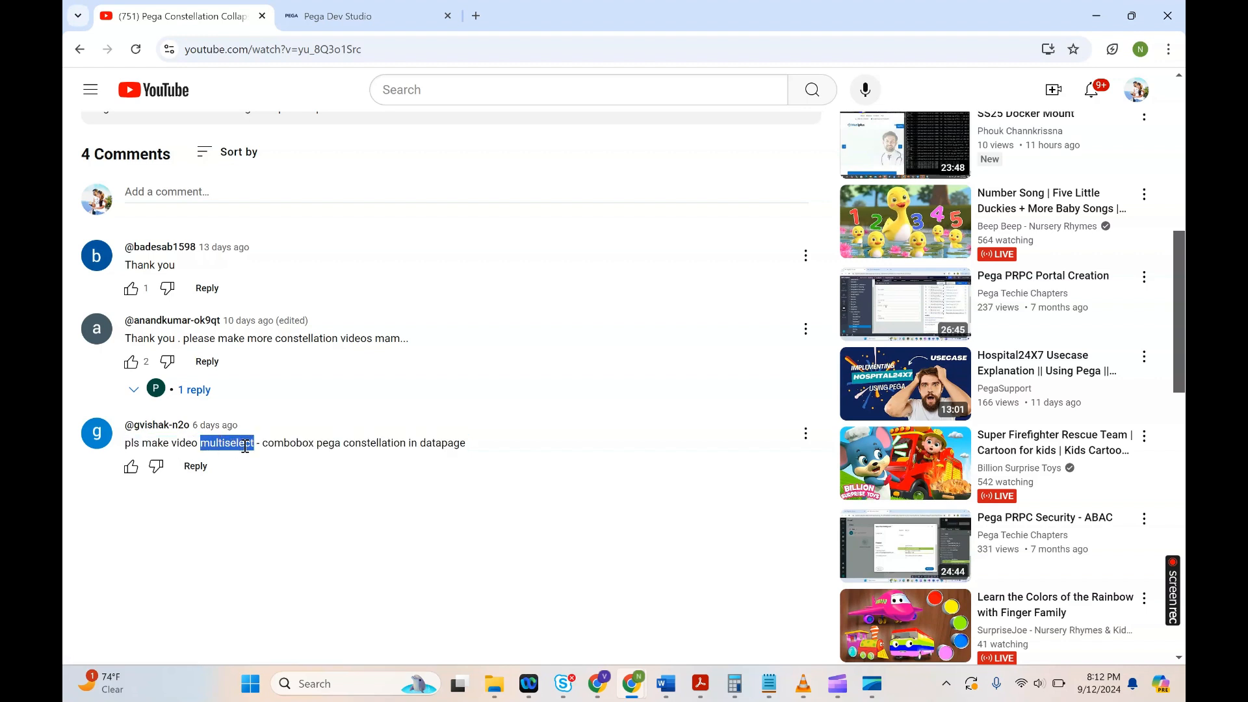
triple_click(245, 446)
double_click(304, 443)
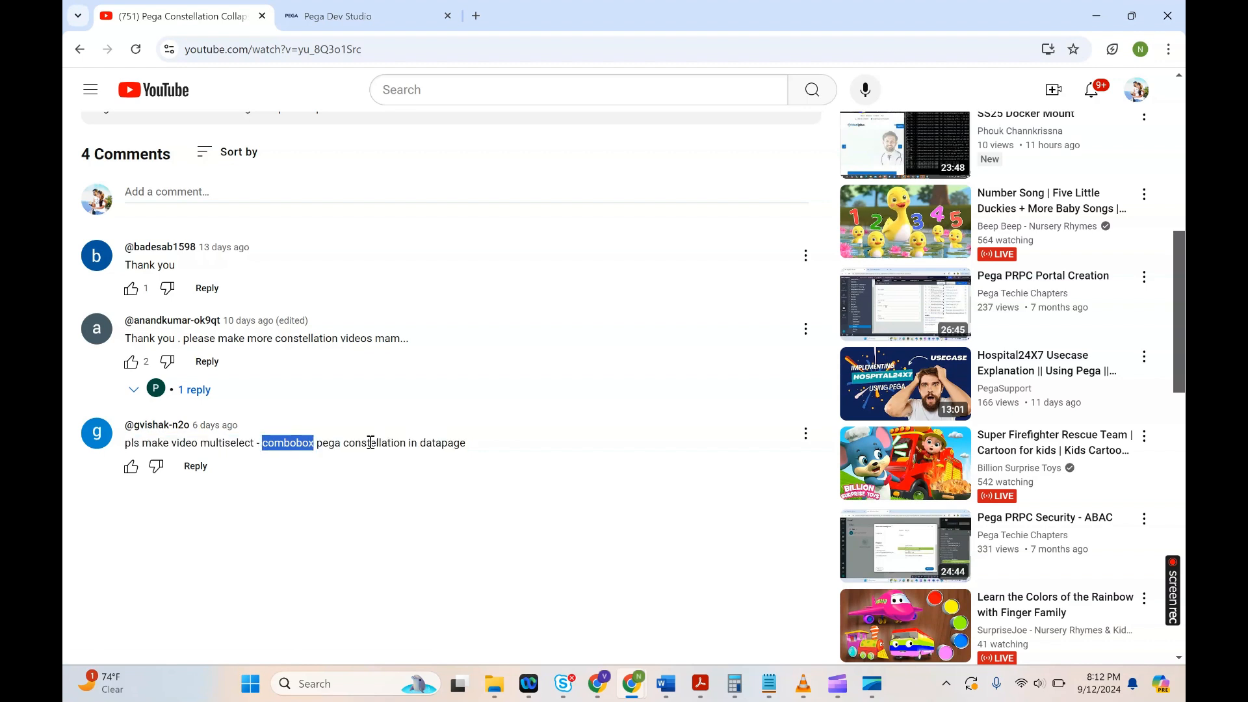
triple_click(438, 443)
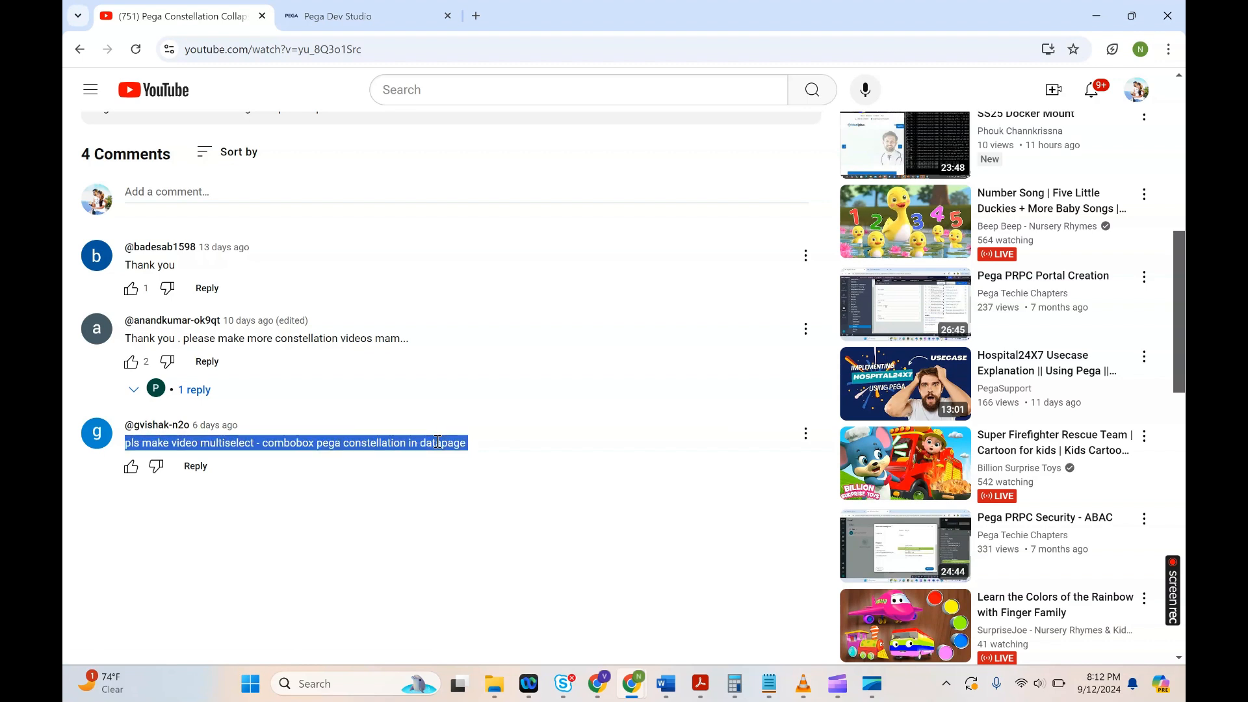
click(437, 443)
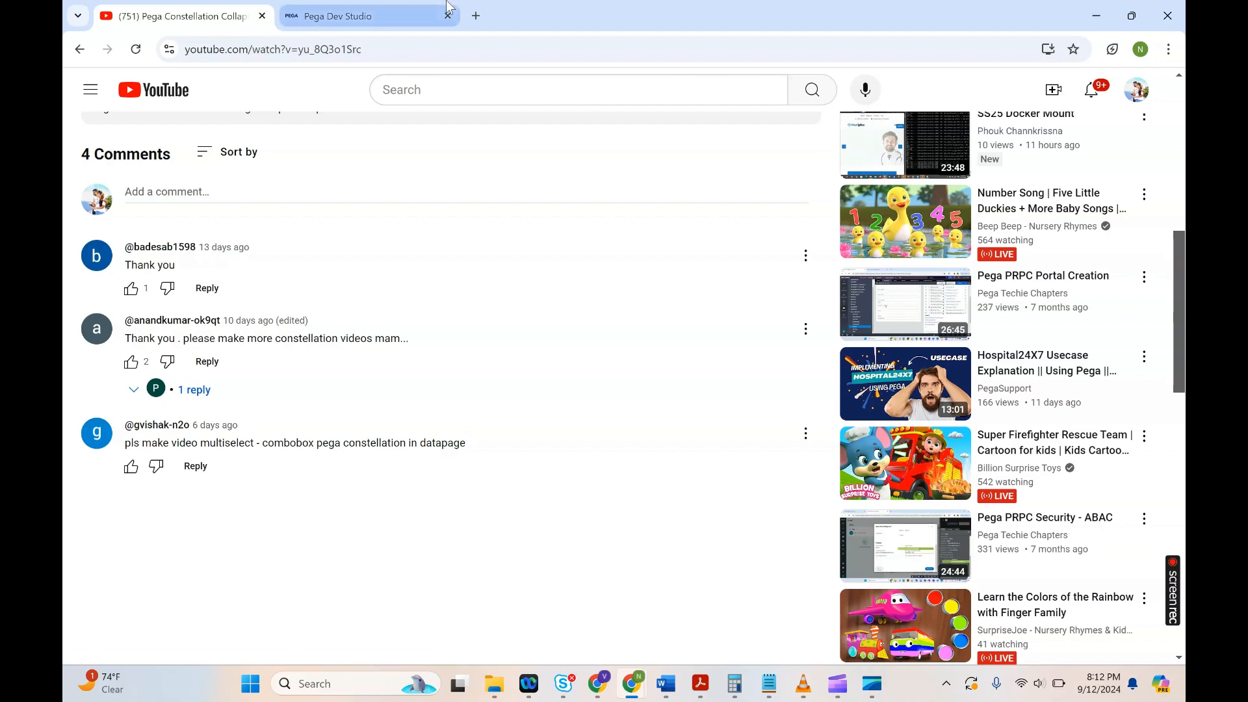
Step: Open the view configuration of the Choose partnership level step in the Delivery Request case type
click(362, 13)
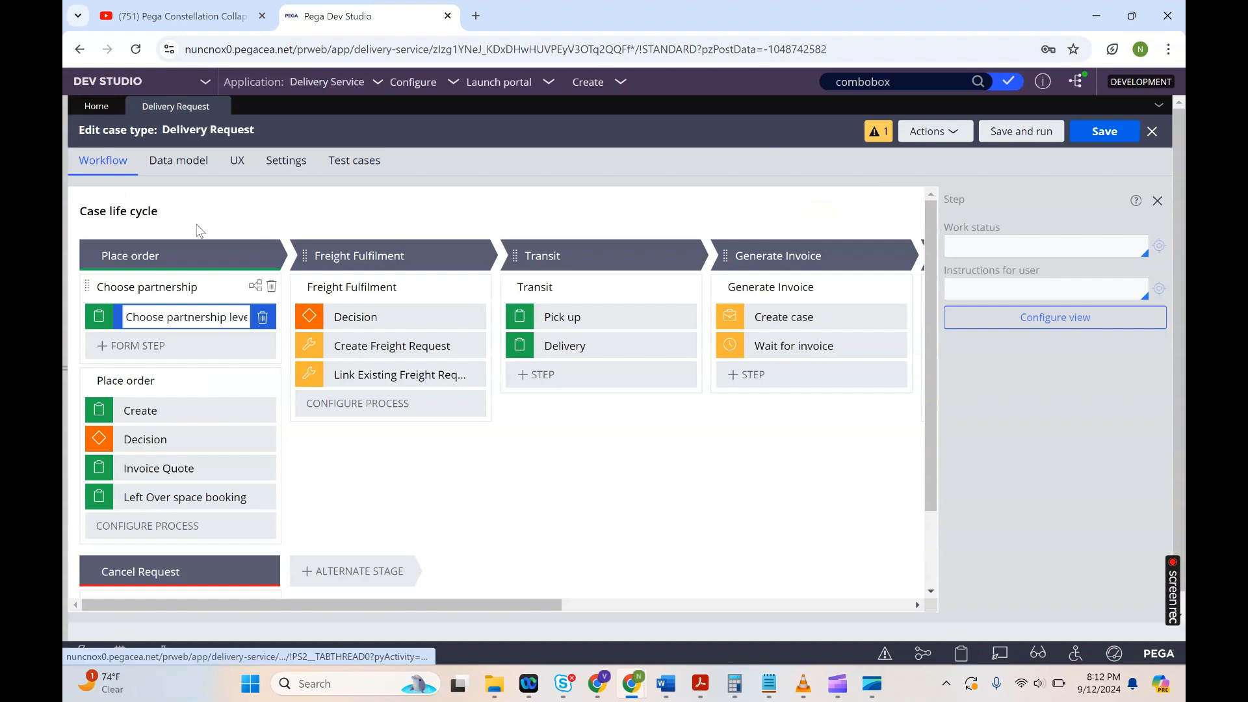
click(205, 134)
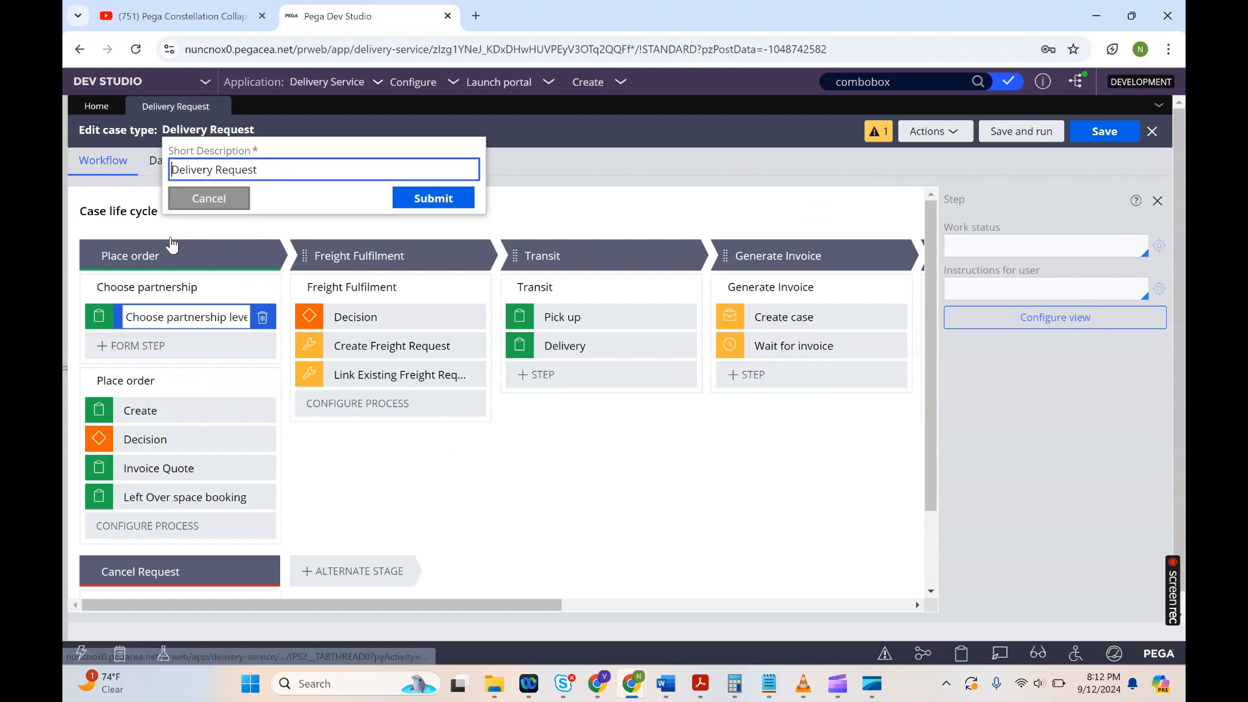
click(209, 199)
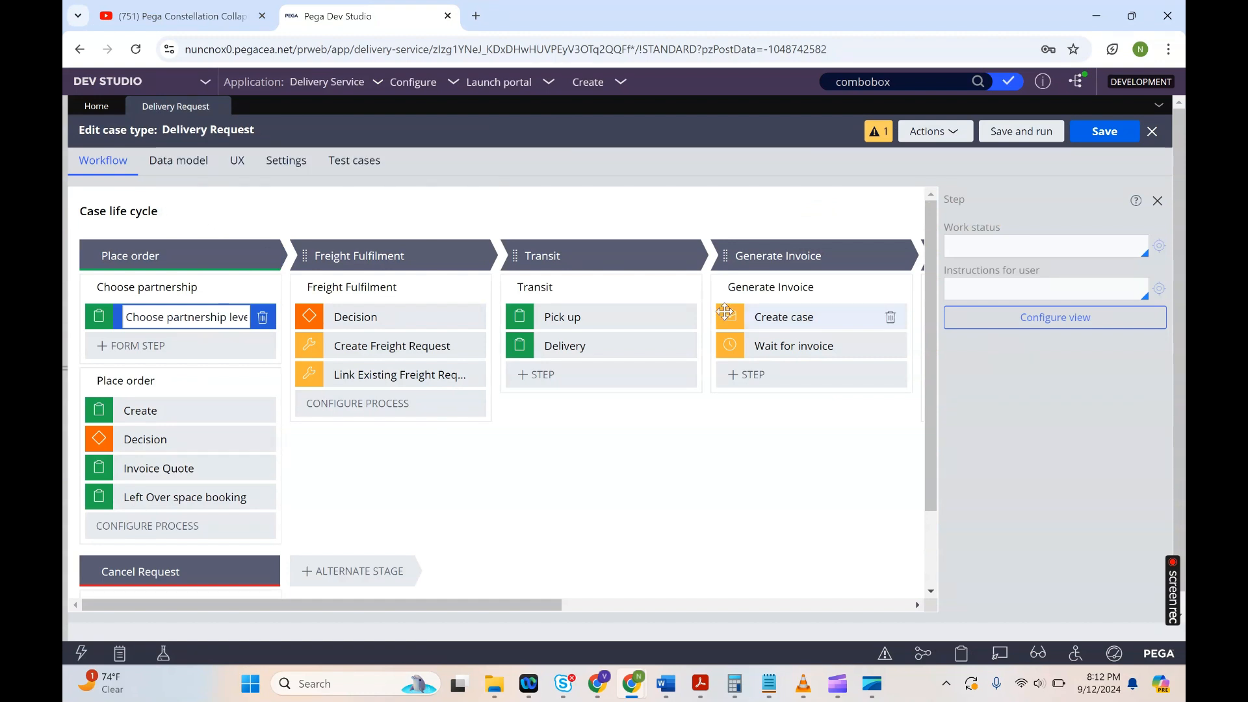
click(1042, 319)
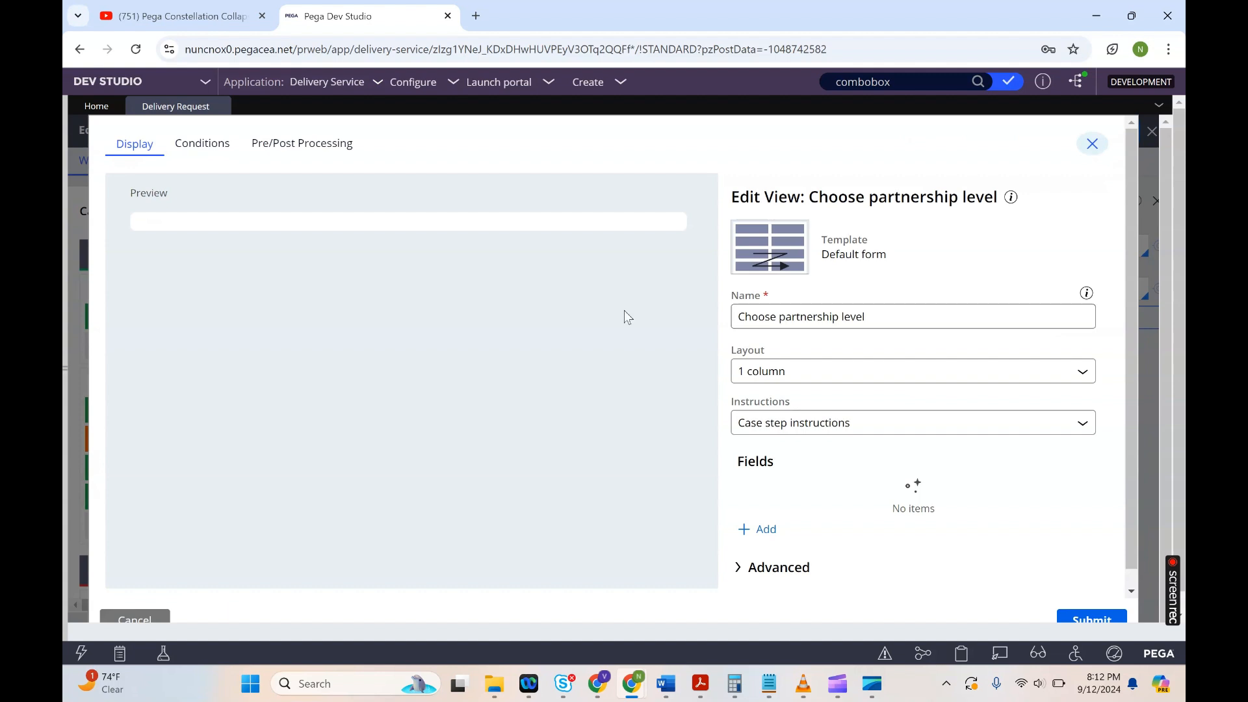
Step: Create a new field in the view named AccountDetails
click(766, 535)
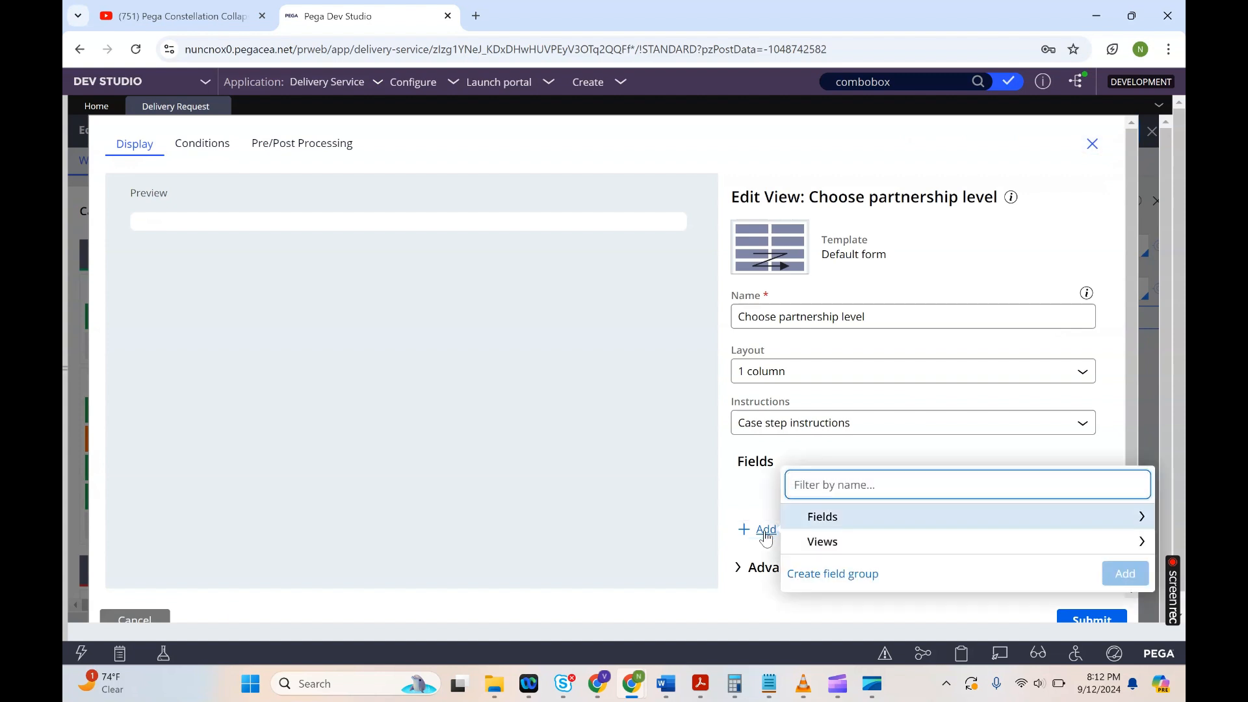
click(825, 524)
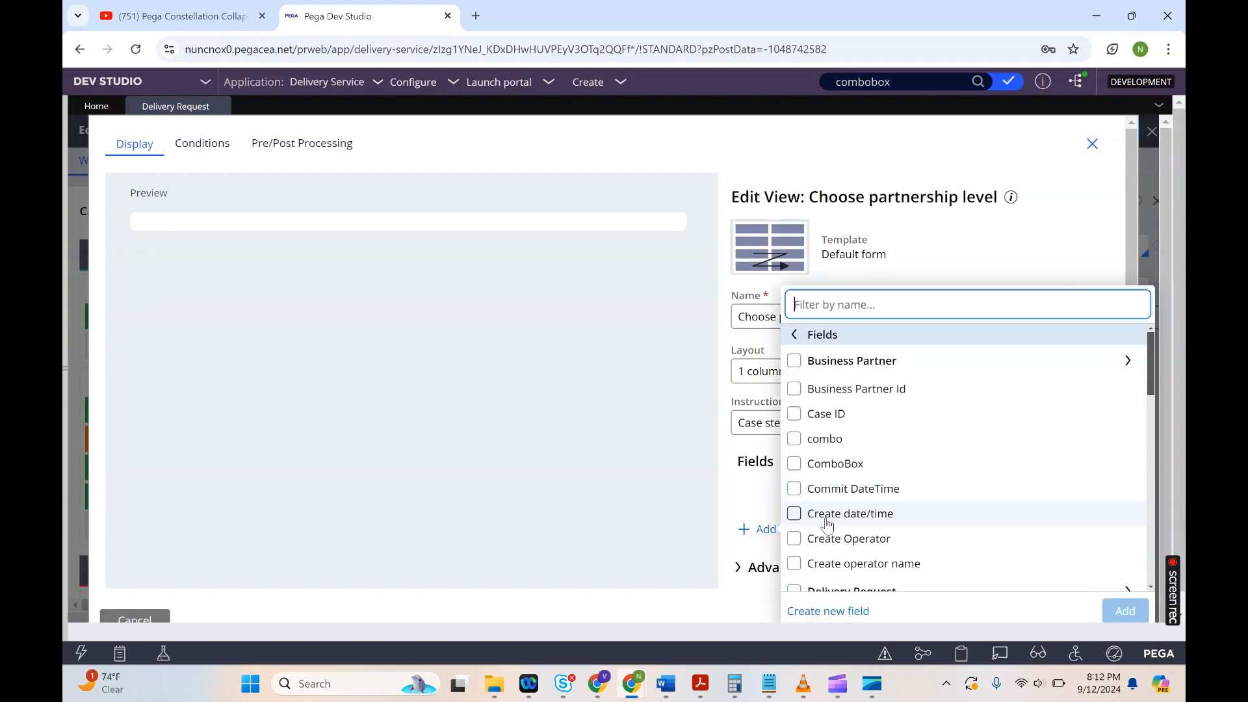
click(828, 611)
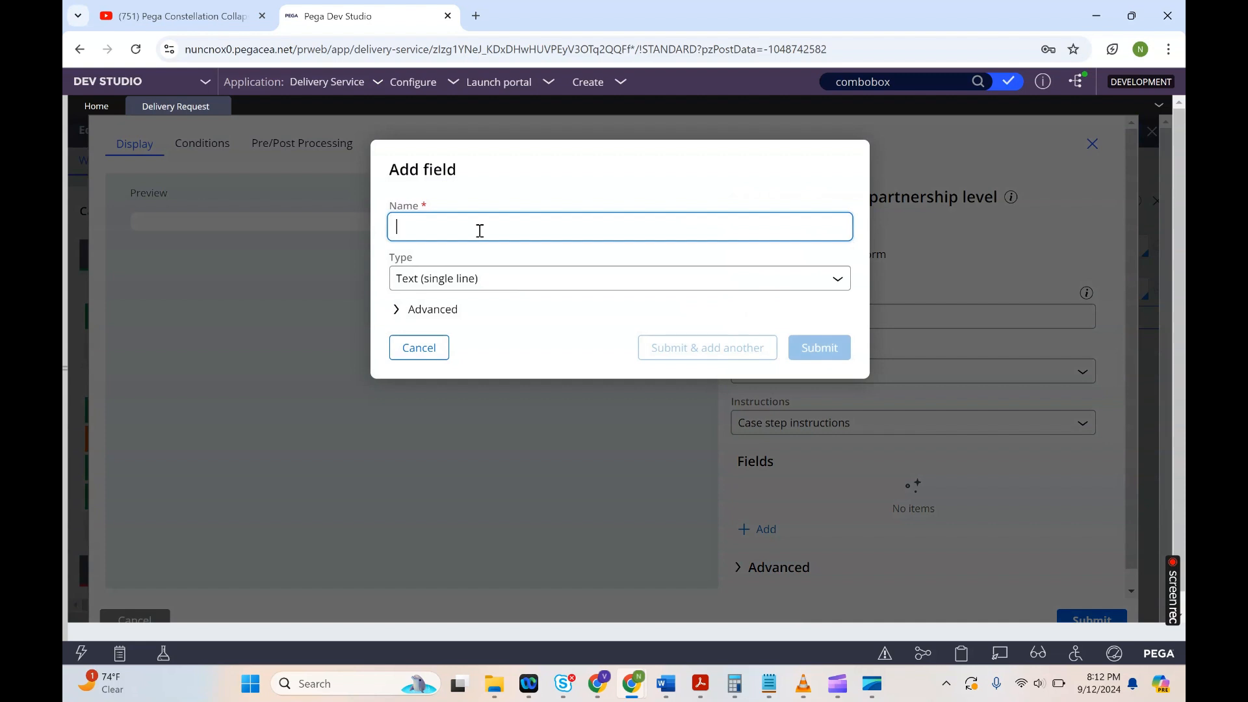
text(Address)
key(BackSpace)
key(BackSpace)
key(BackSpace)
key(BackSpace)
key(BackSpace)
text(Cc)
key(BackSpace)
key(BackSpace)
text(ccountDetails)
Step: Set the new field's type to Data Reference
click(496, 285)
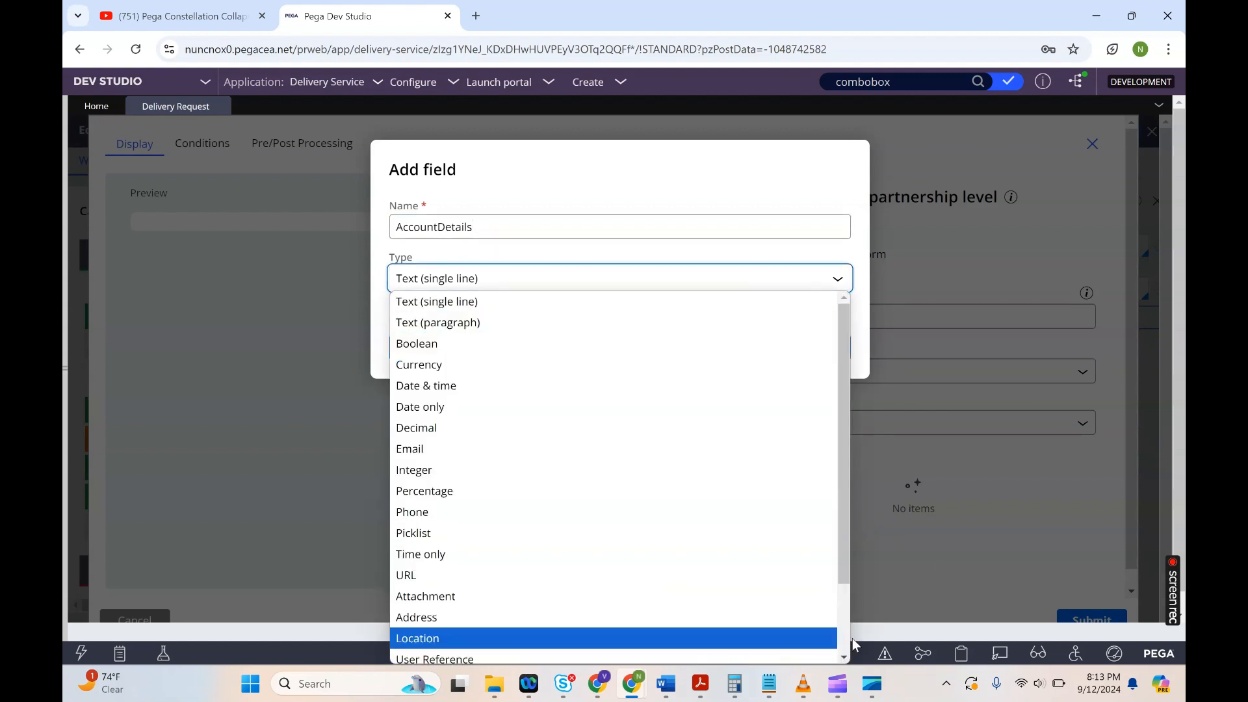
scroll(846, 641, down, 2)
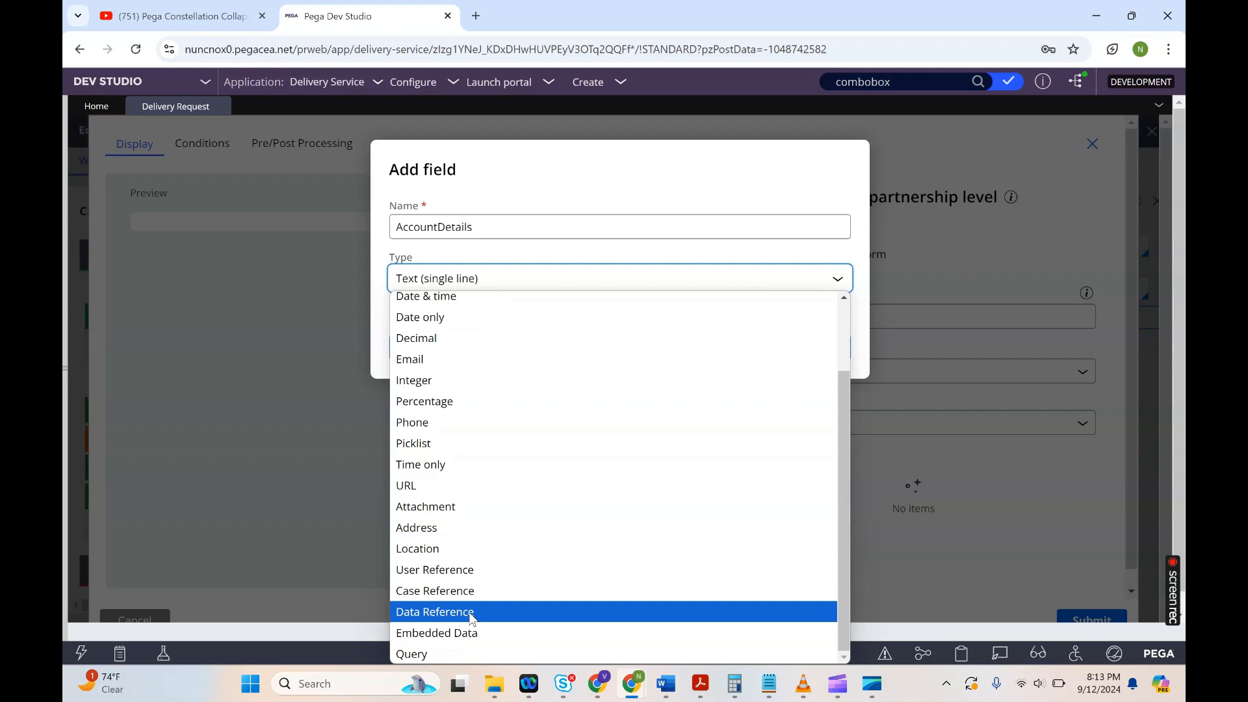
click(472, 618)
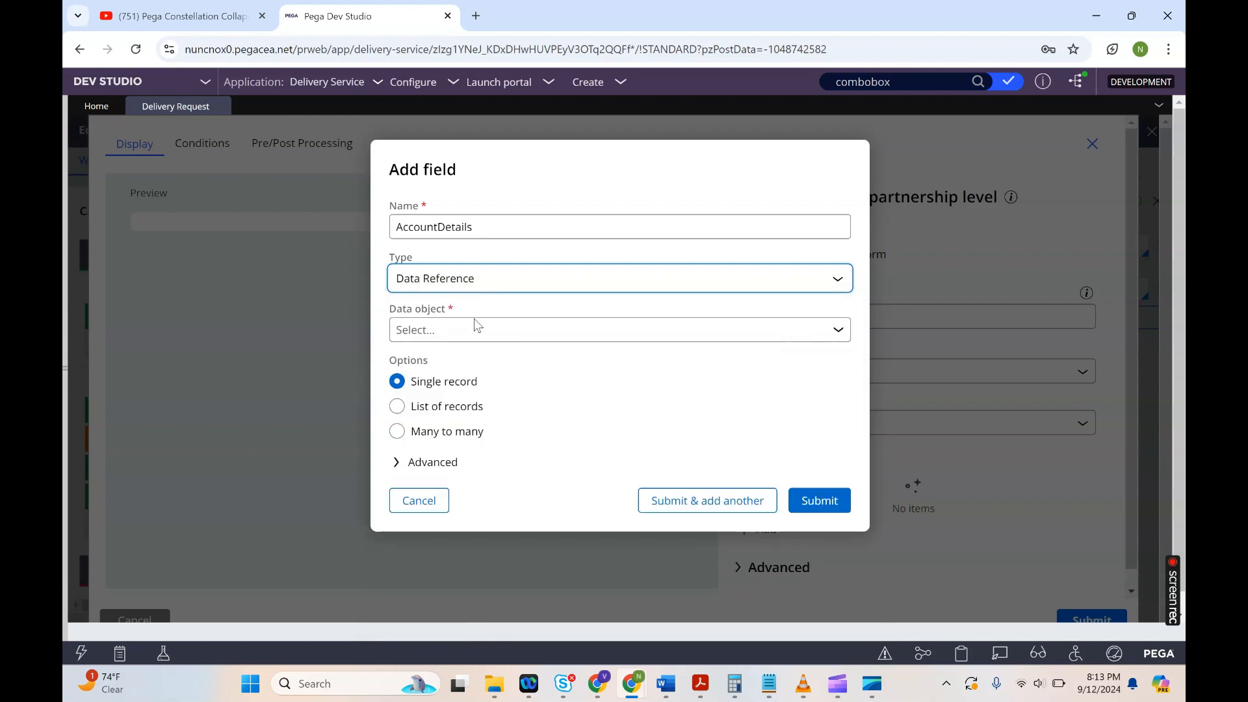
Step: Browse the available data objects for the field
click(466, 335)
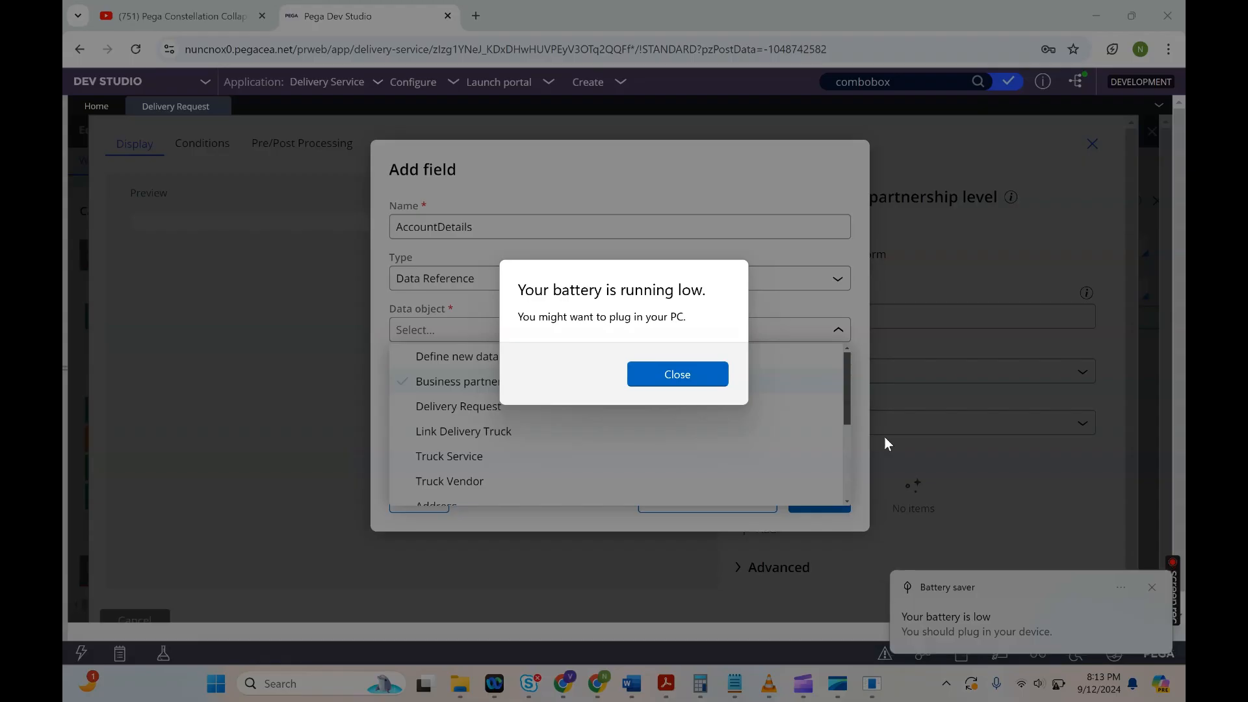
click(691, 385)
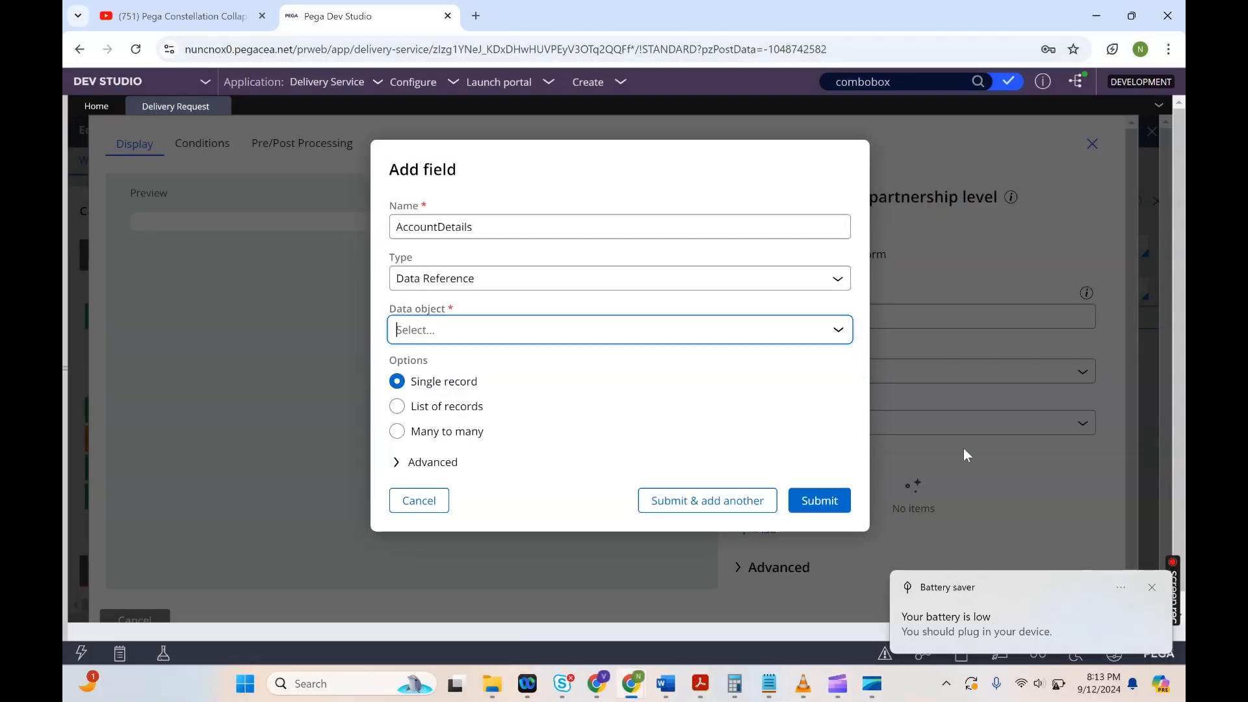
click(1151, 588)
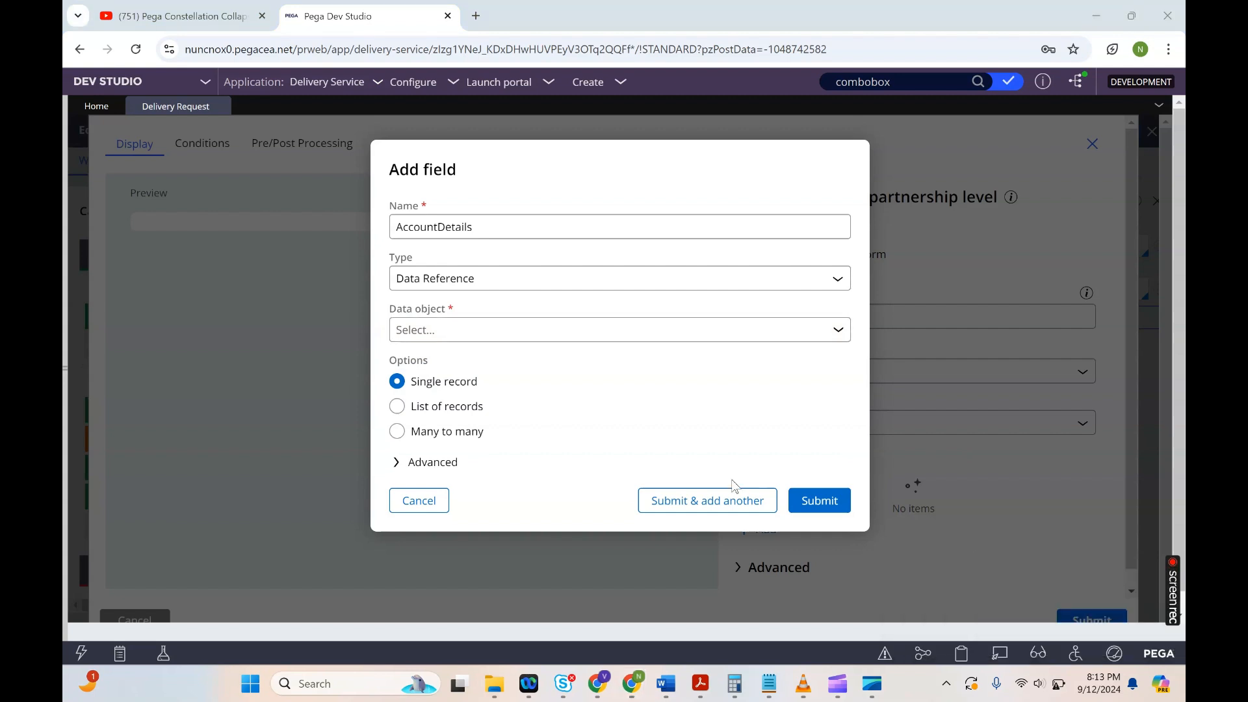
click(458, 332)
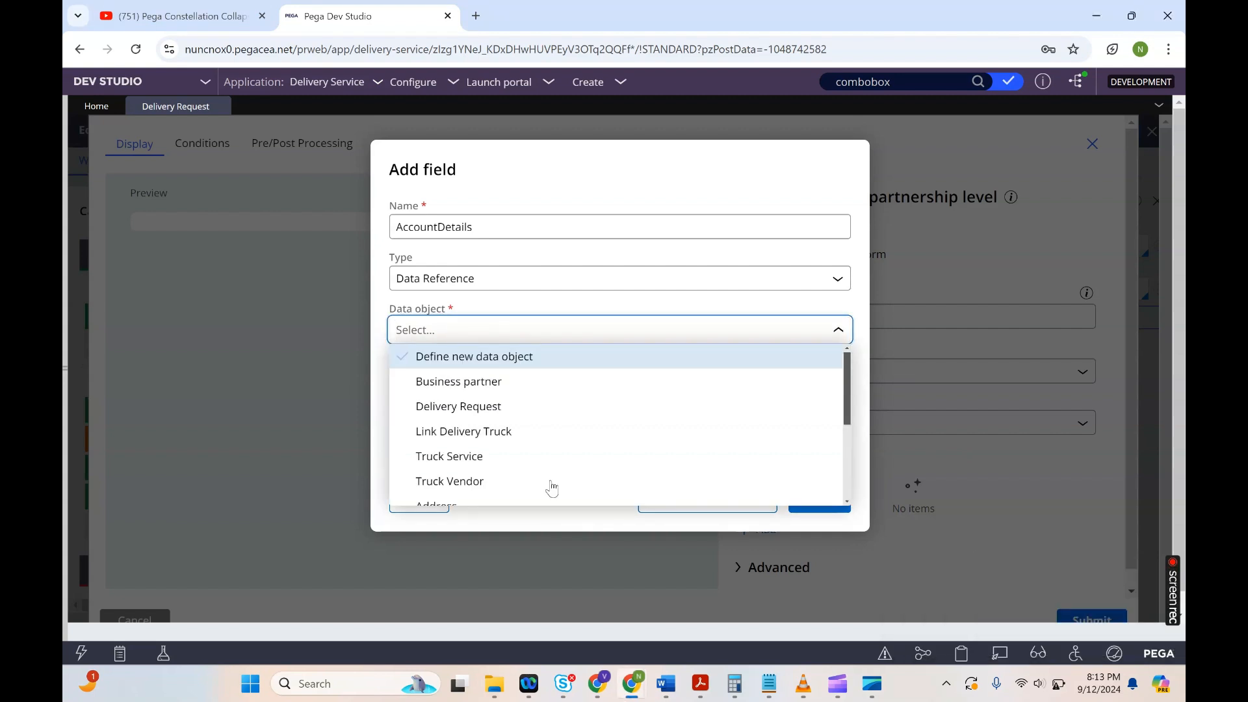
click(848, 468)
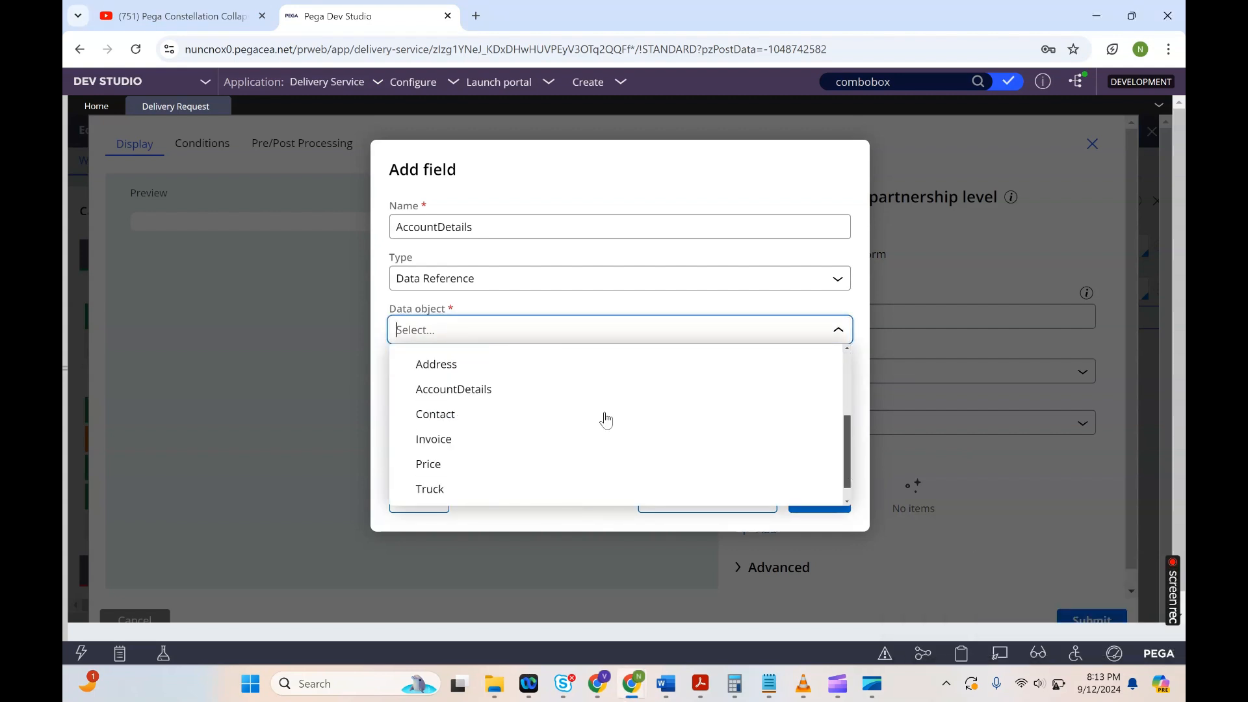
Step: Open the AccountDetails data type in the data designer and review its records
click(65, 384)
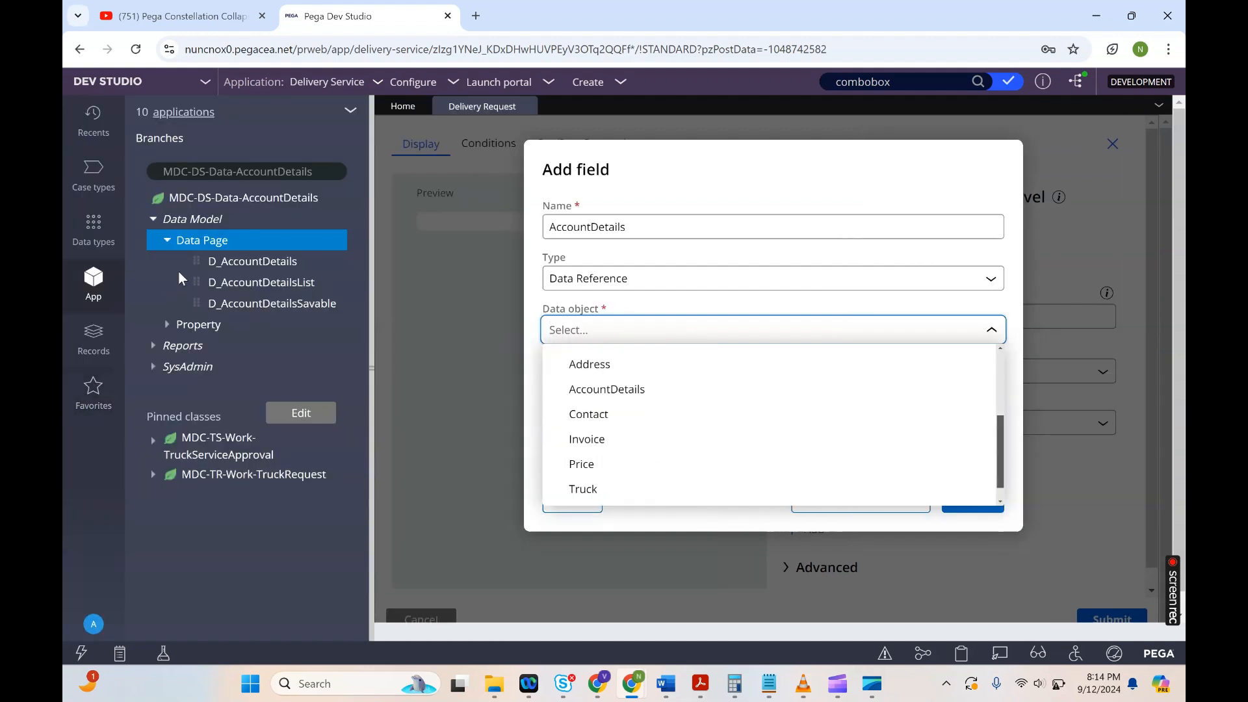
click(267, 197)
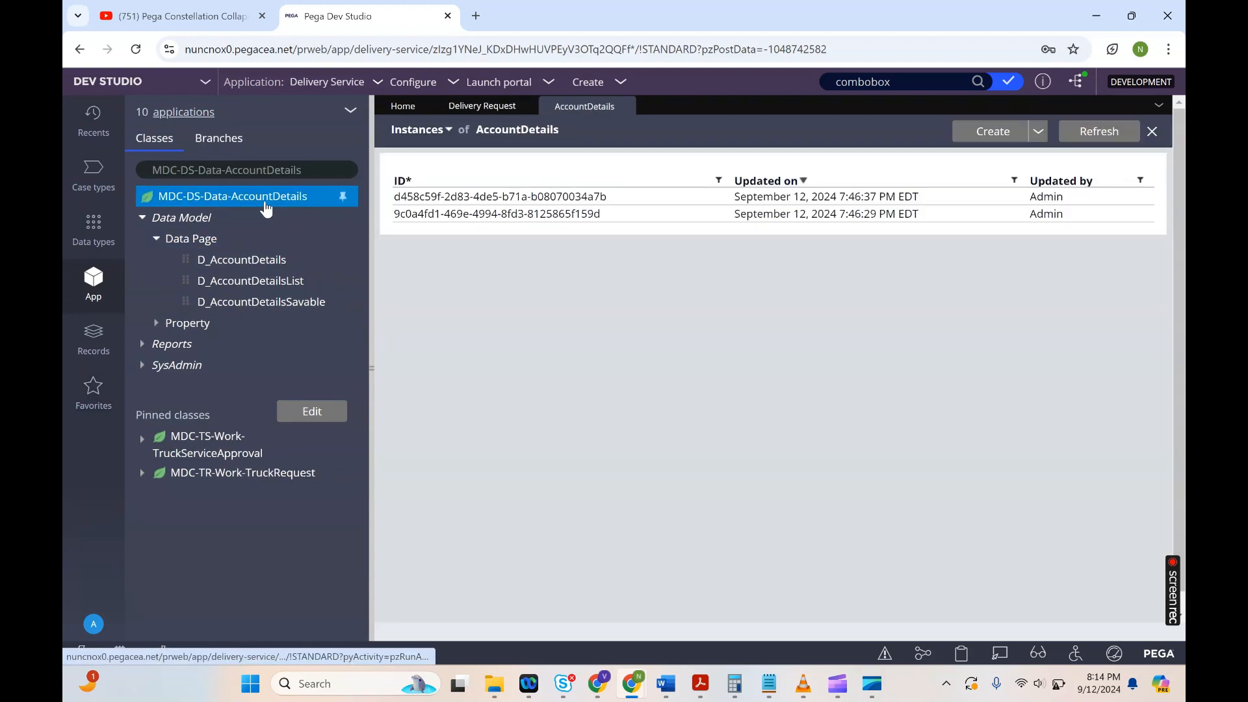
right_click(266, 203)
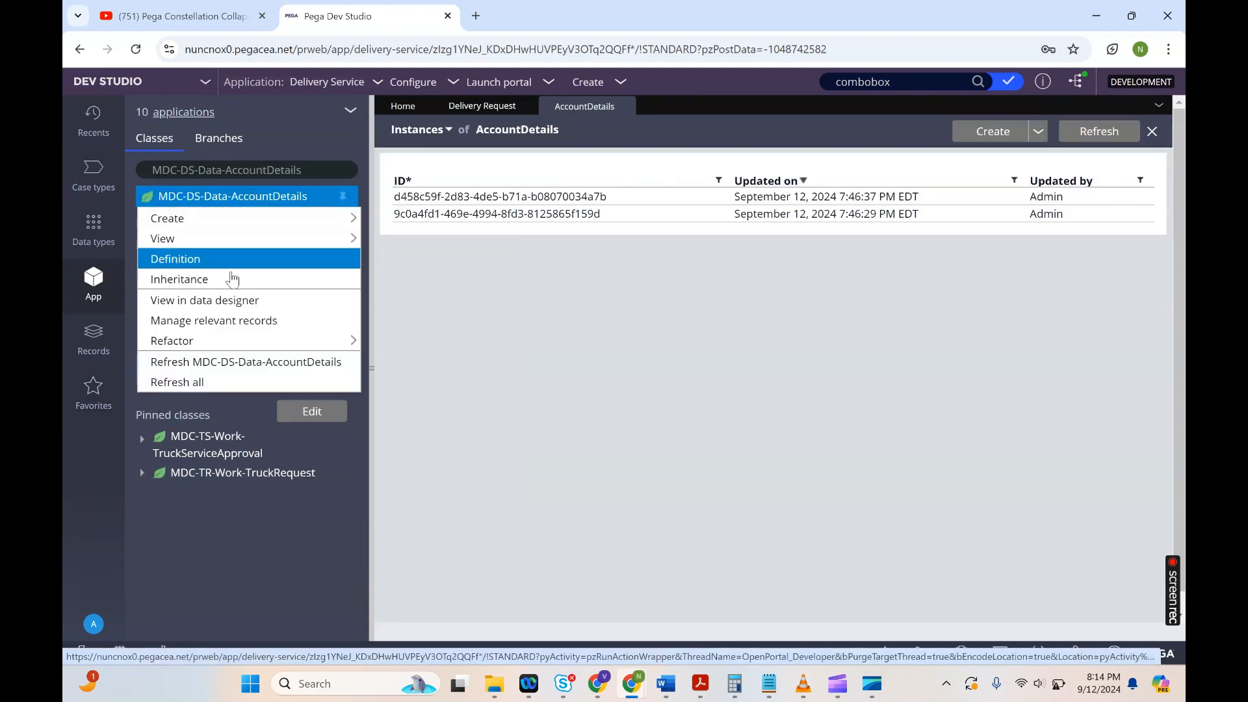
click(226, 300)
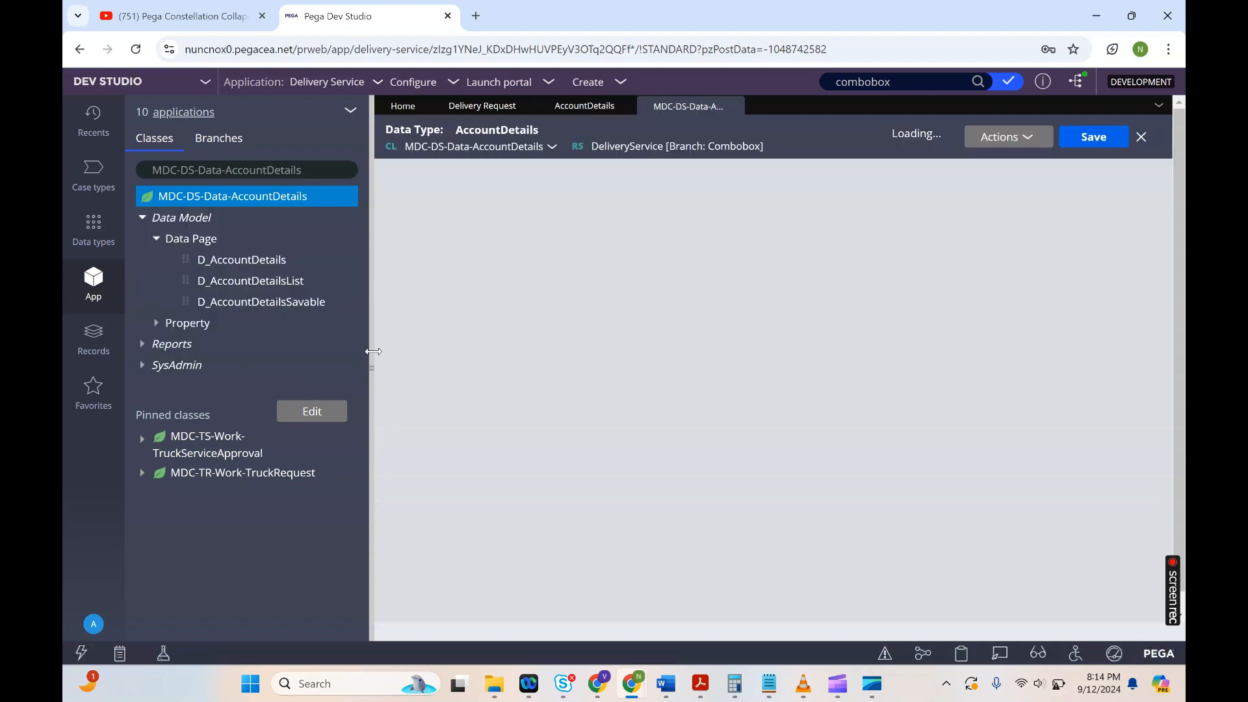
click(372, 352)
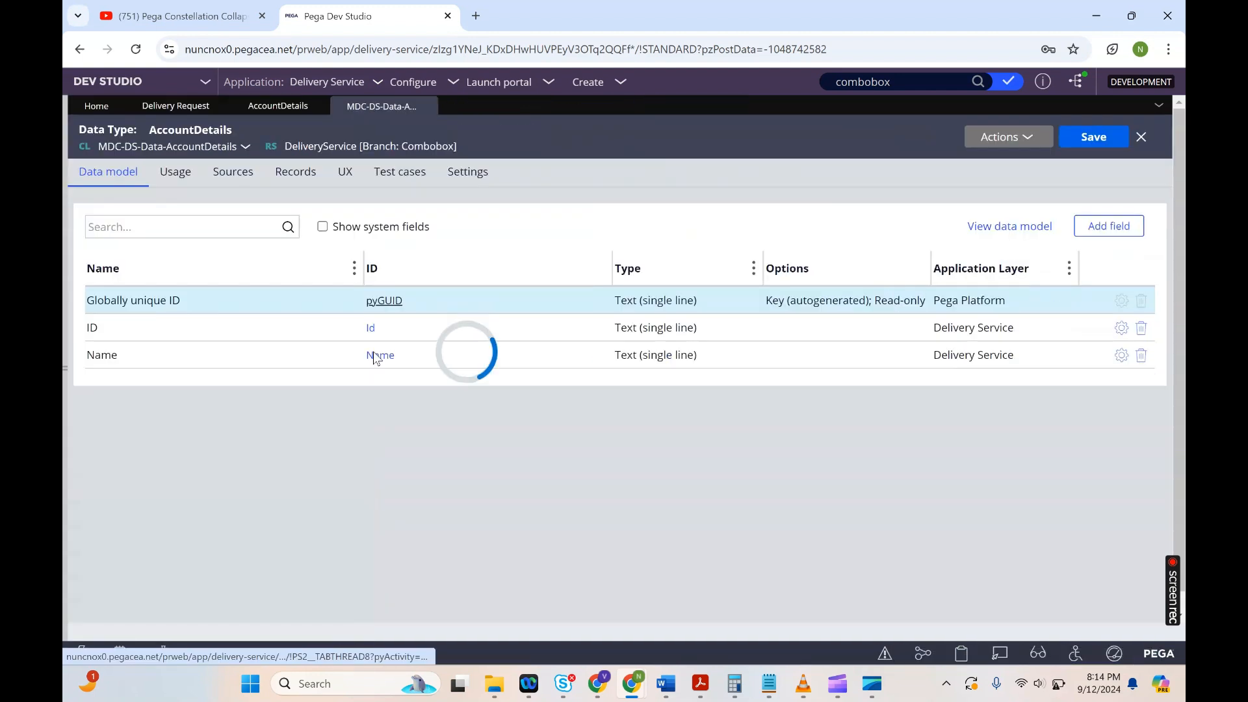
click(273, 188)
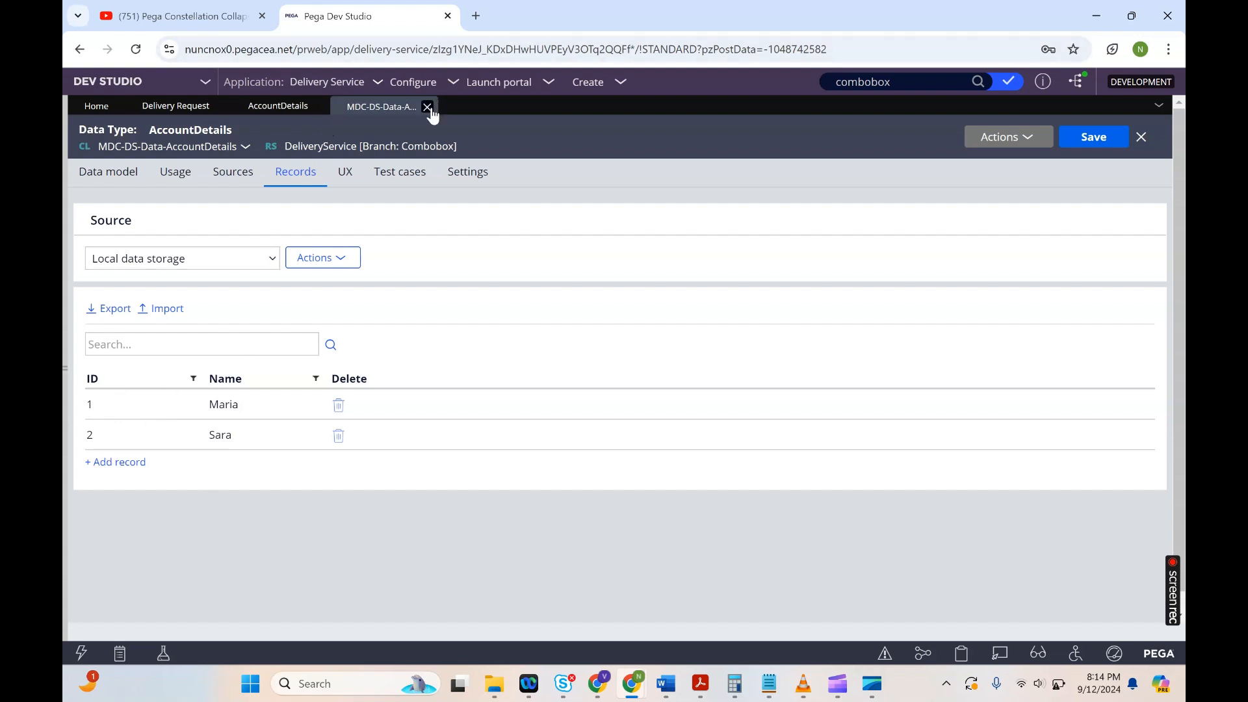
Step: Return to the Add field dialog and choose AccountDetails as the data object
click(184, 108)
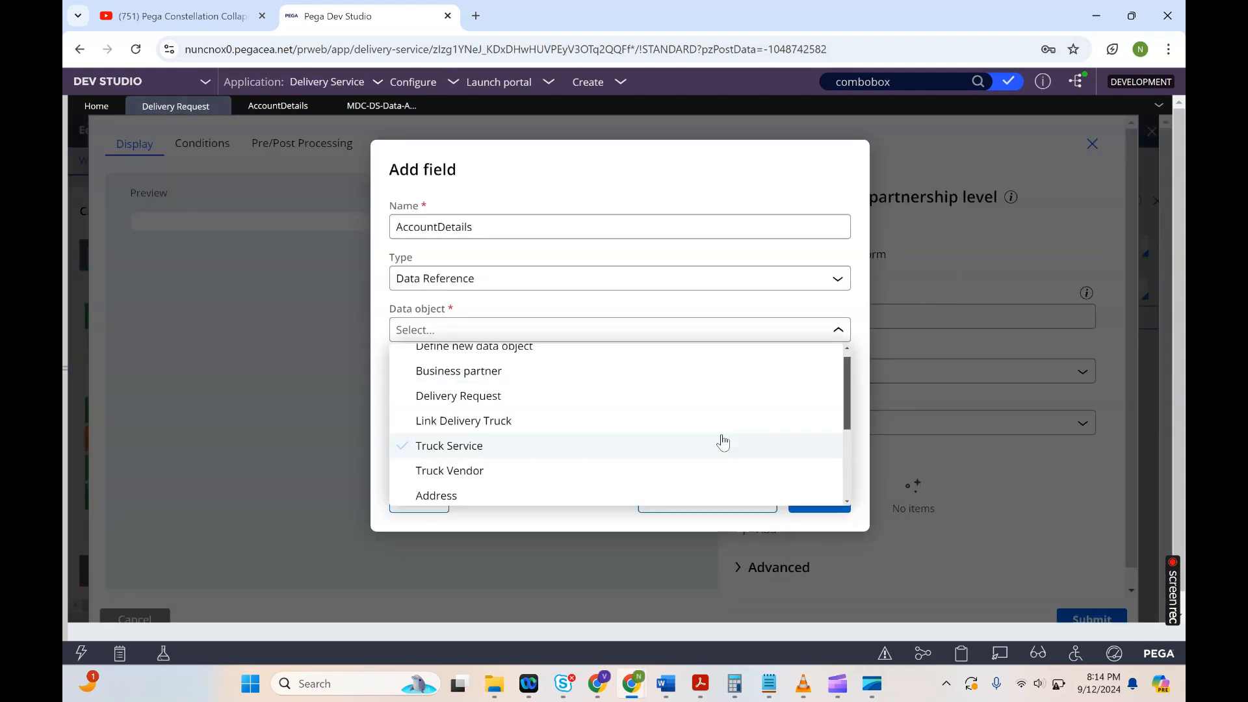
scroll(844, 501, down, 2)
click(845, 506)
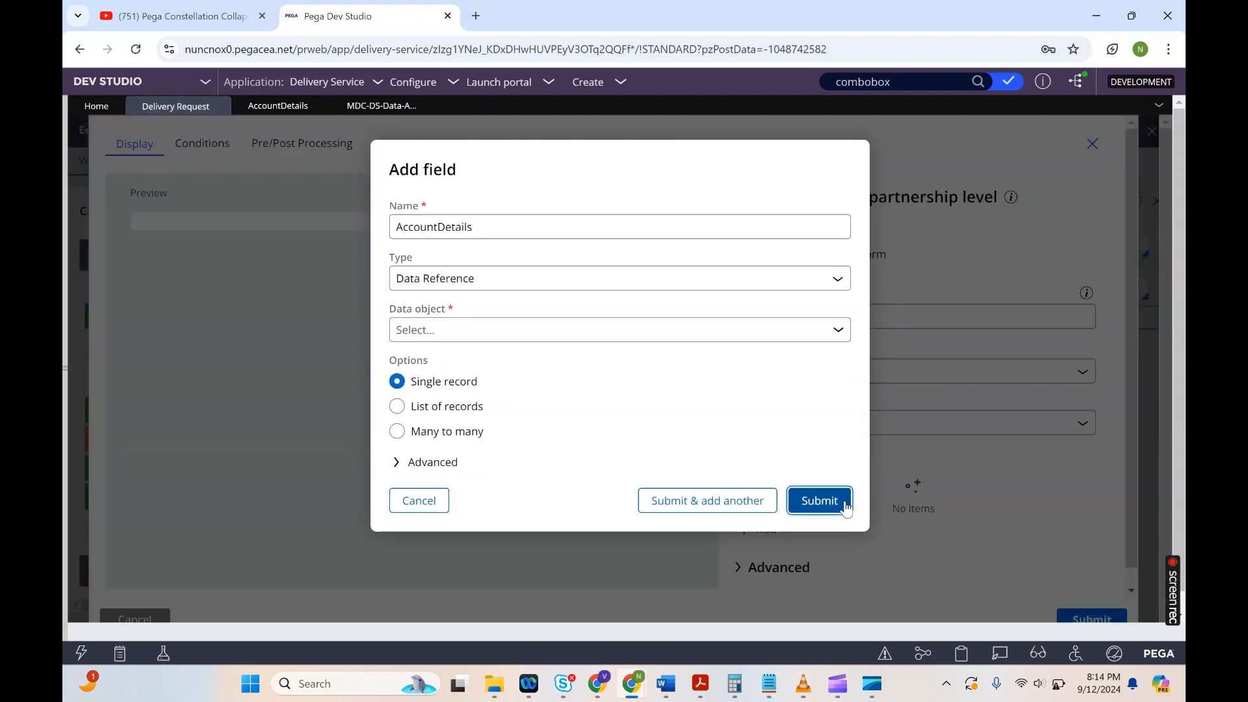
click(817, 376)
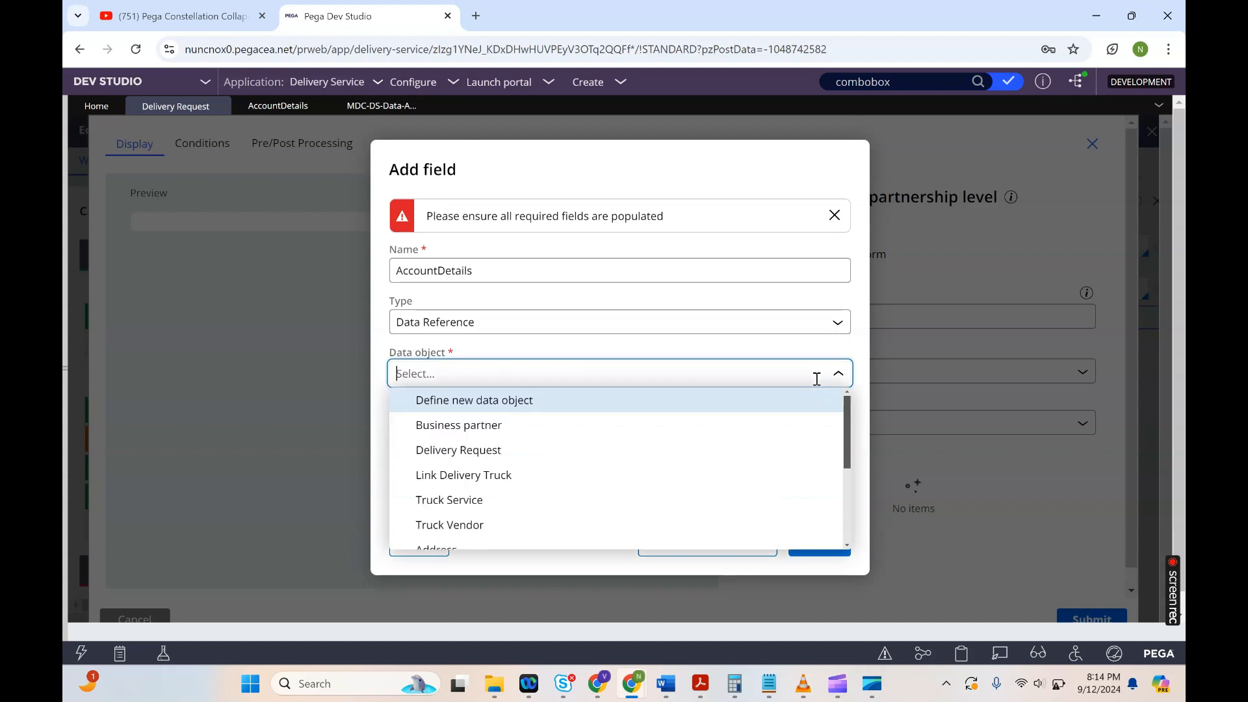
click(847, 530)
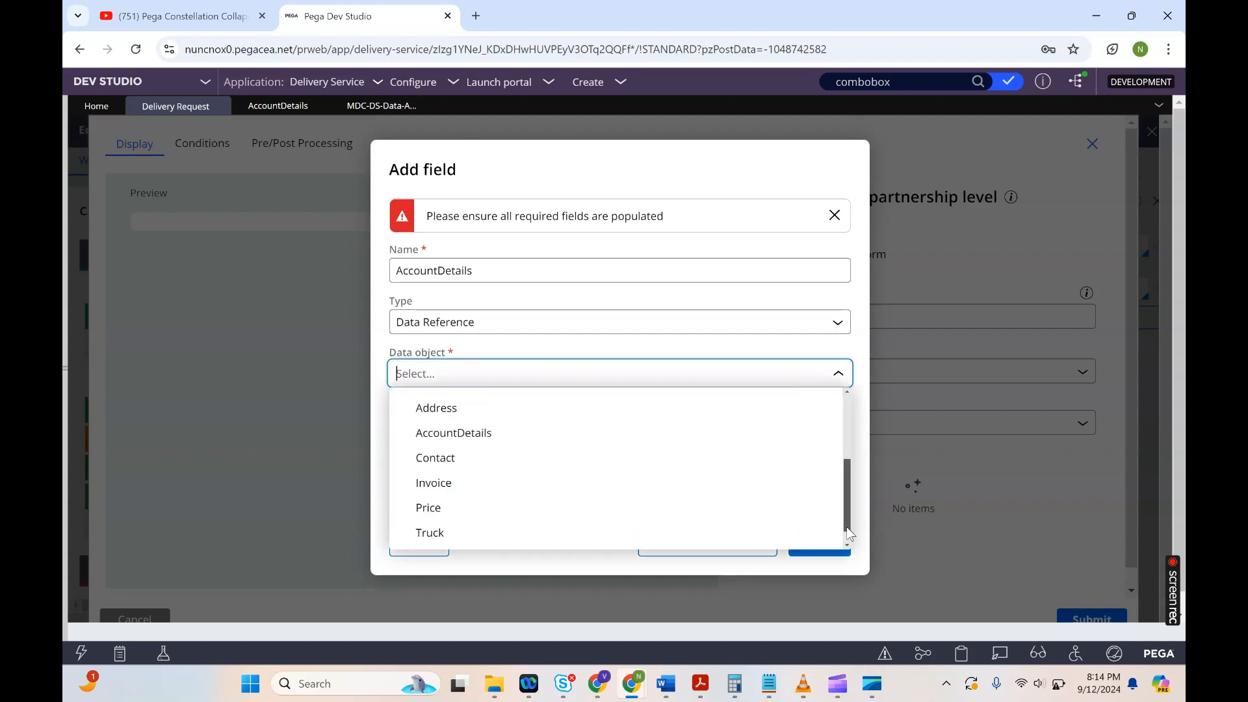
click(432, 433)
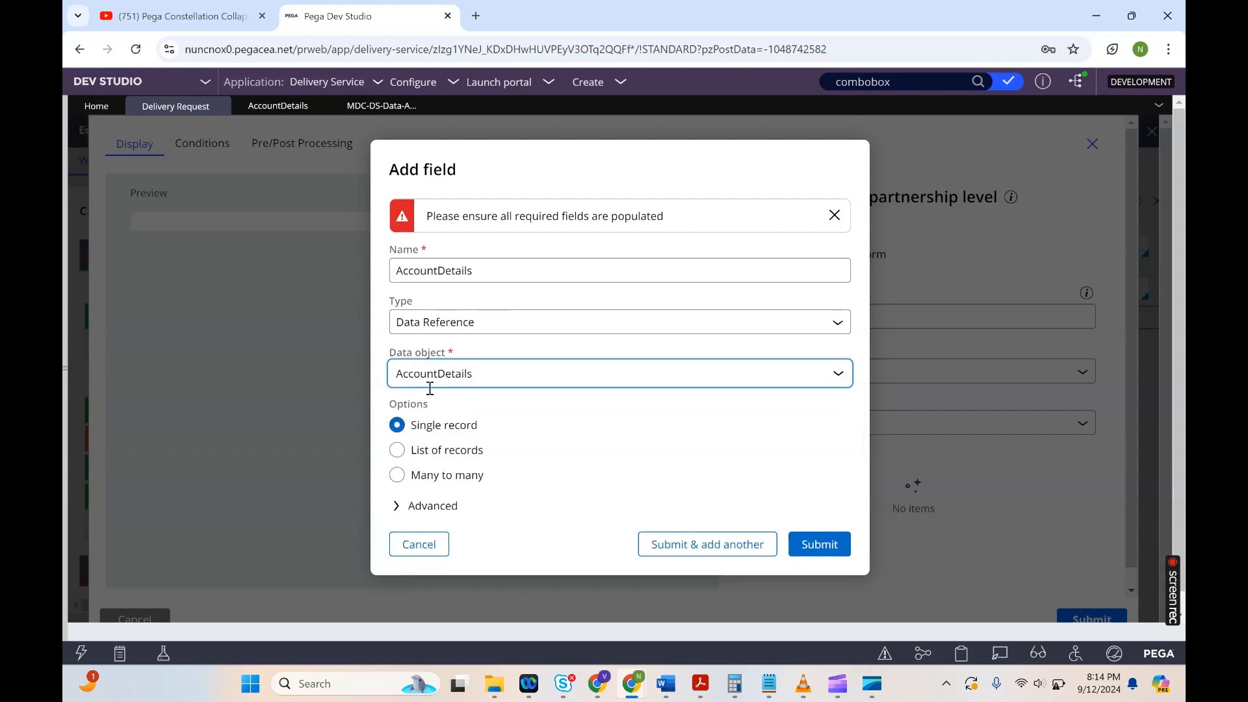
Step: Set the field option to List of records and expand the advanced settings
click(446, 453)
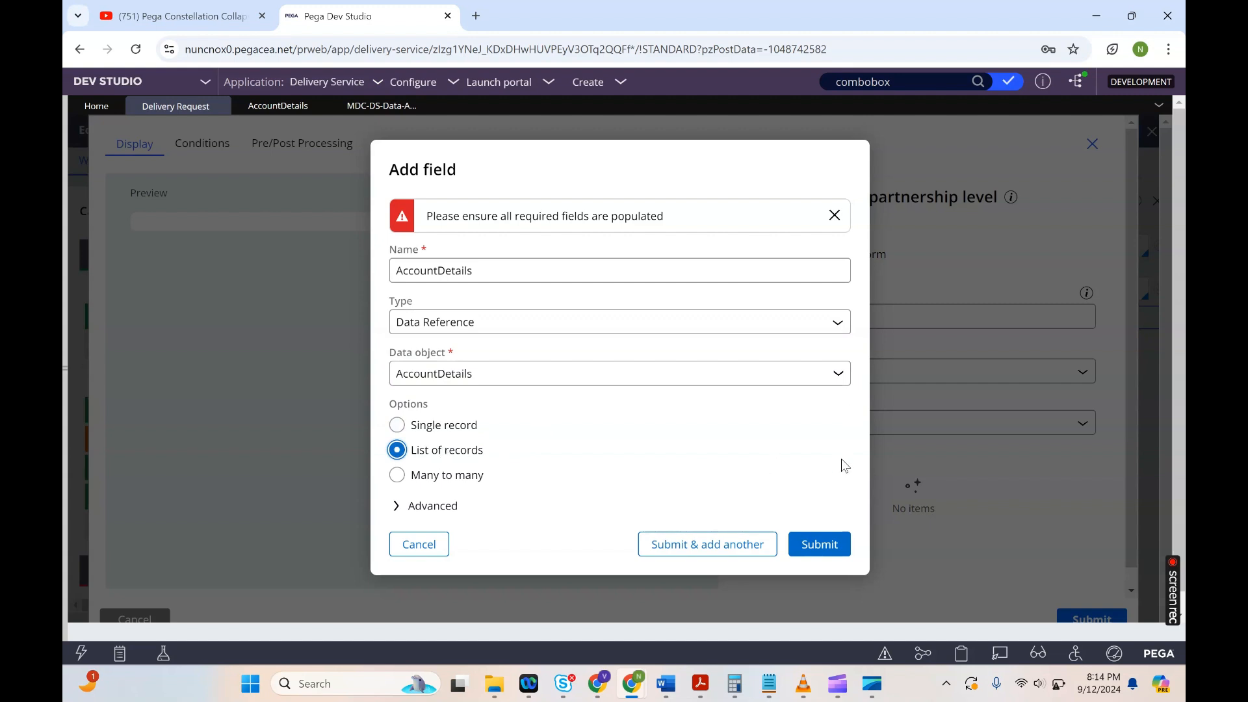
click(430, 507)
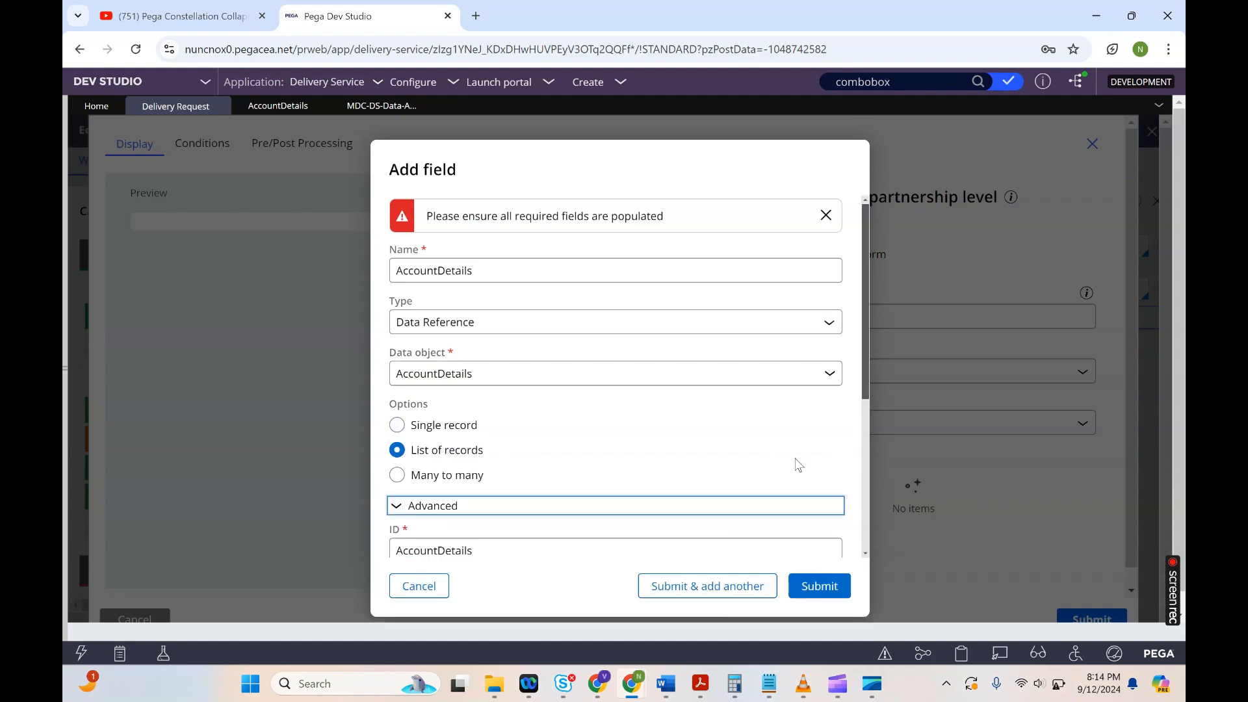
Step: Set the field's data page to AccountDetails and submit the new field
scroll(866, 550, down, 3)
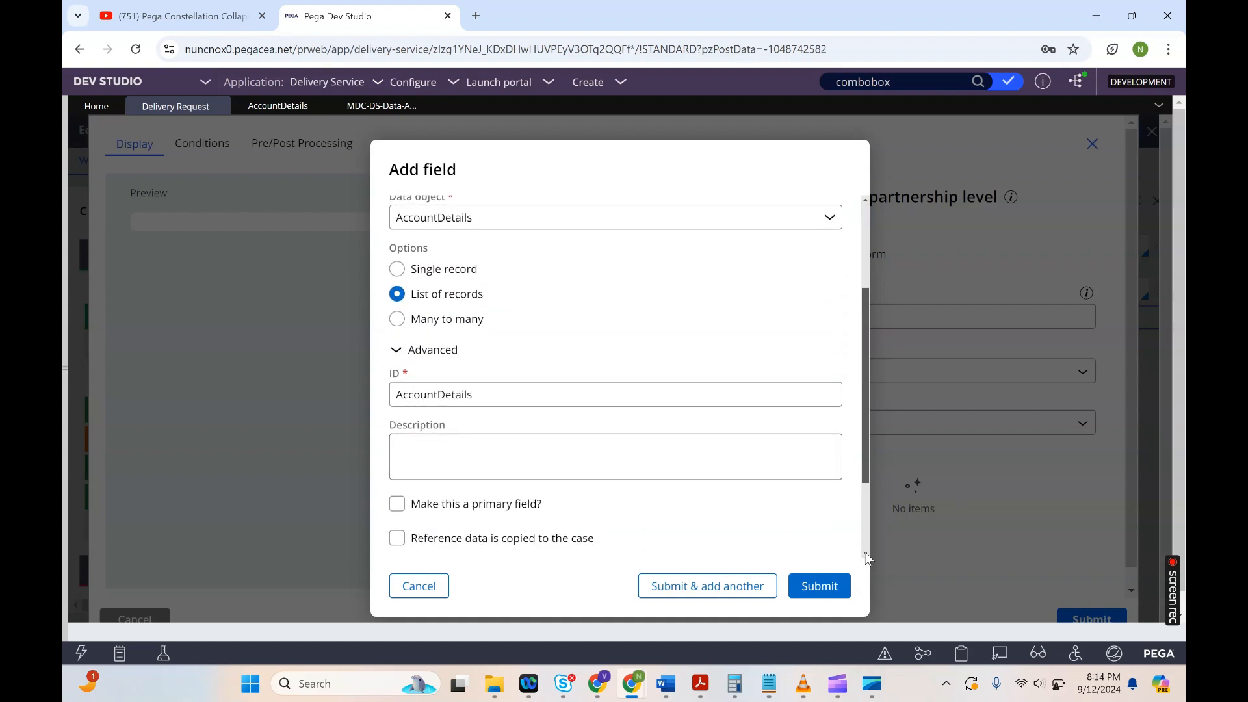
scroll(866, 552, down, 3)
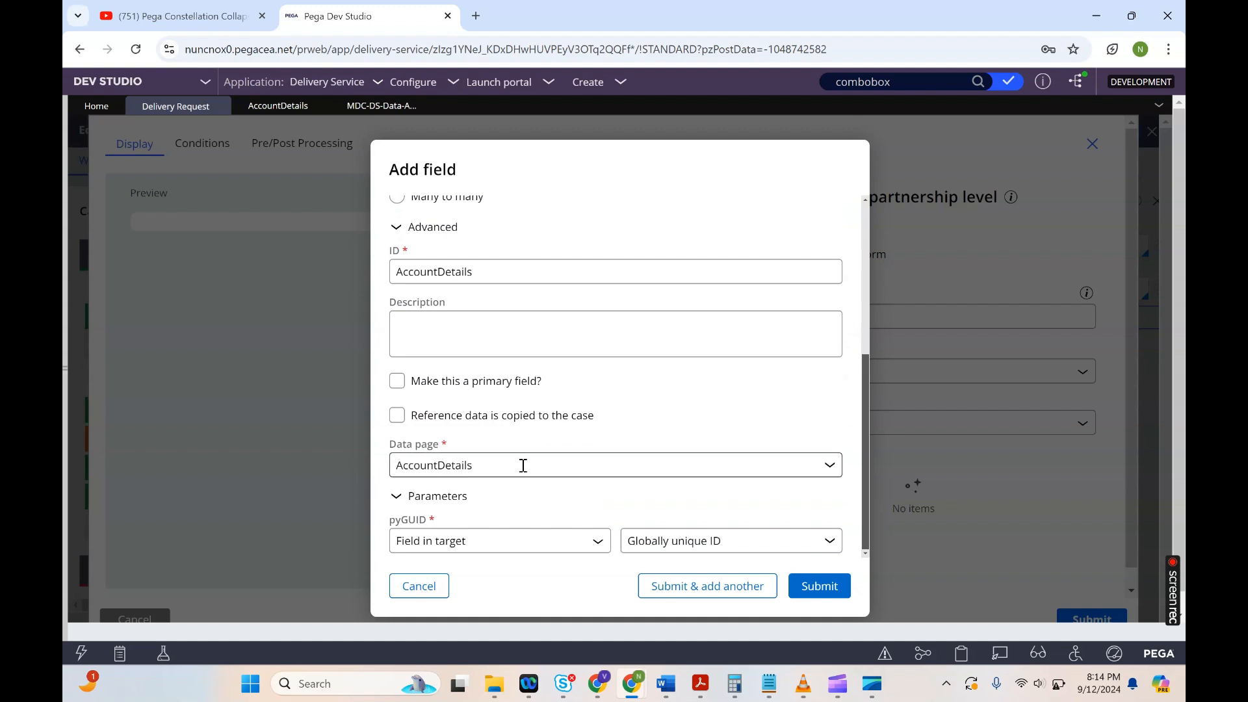
click(524, 466)
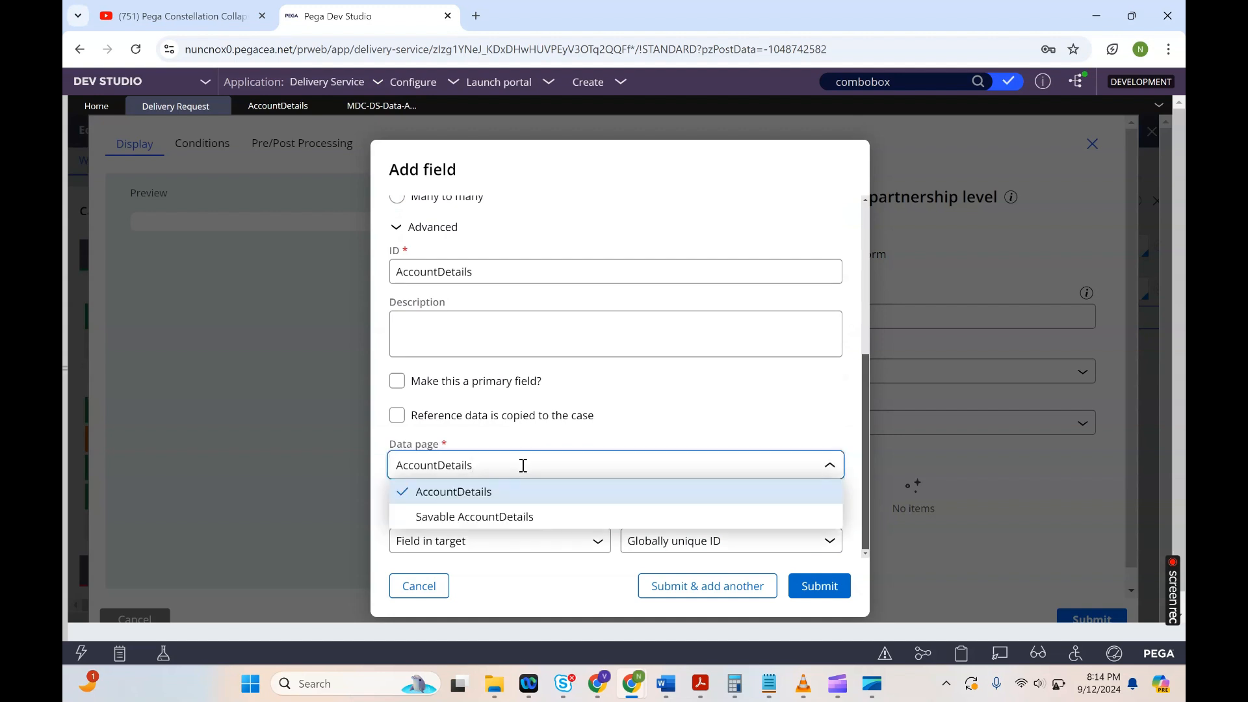
click(463, 494)
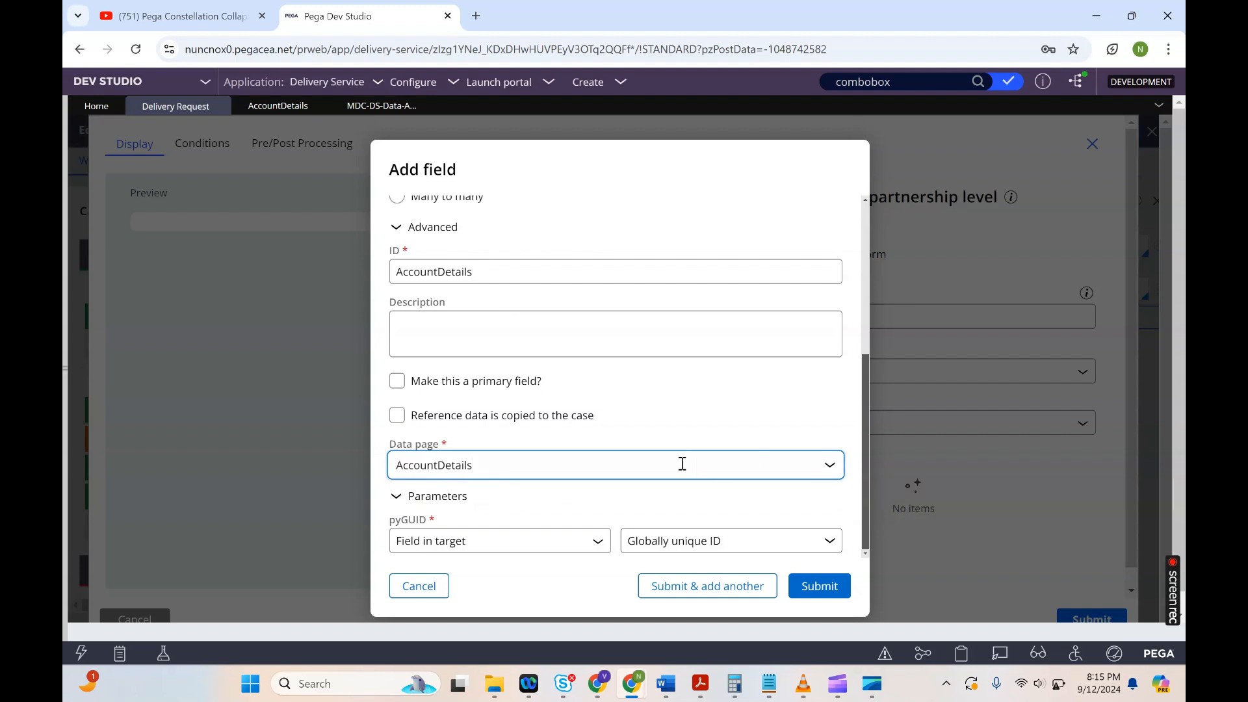
click(436, 467)
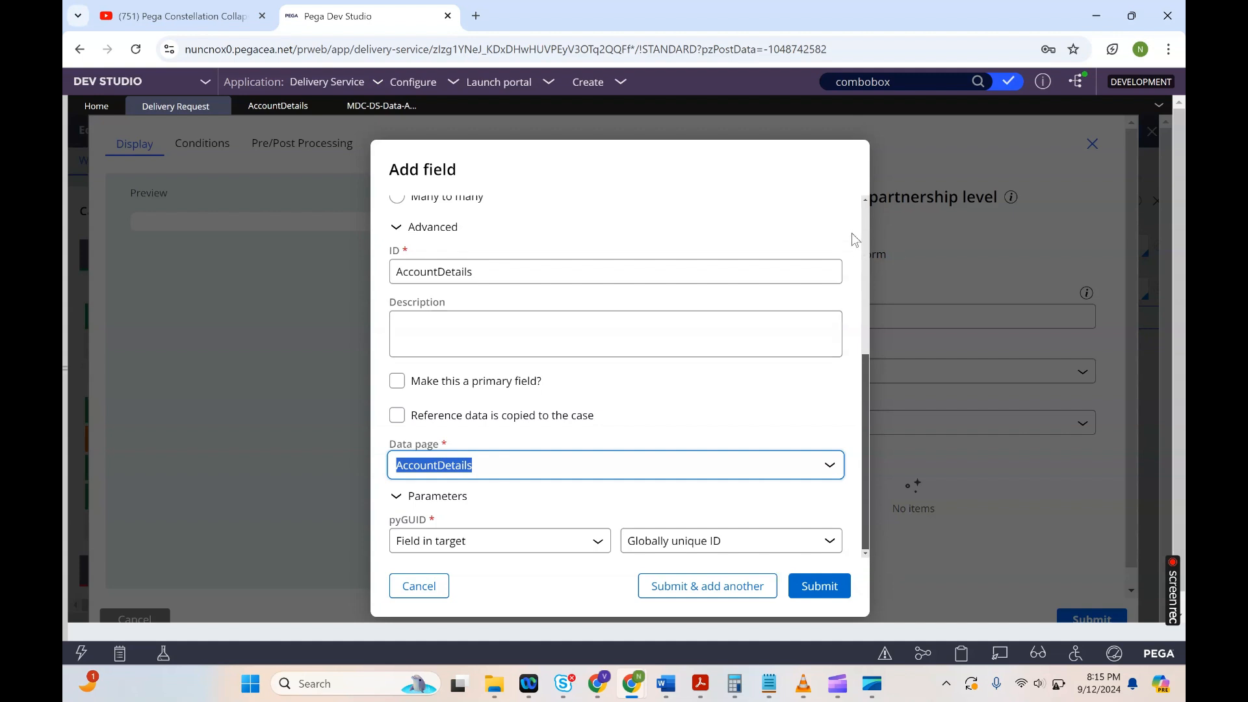
click(865, 220)
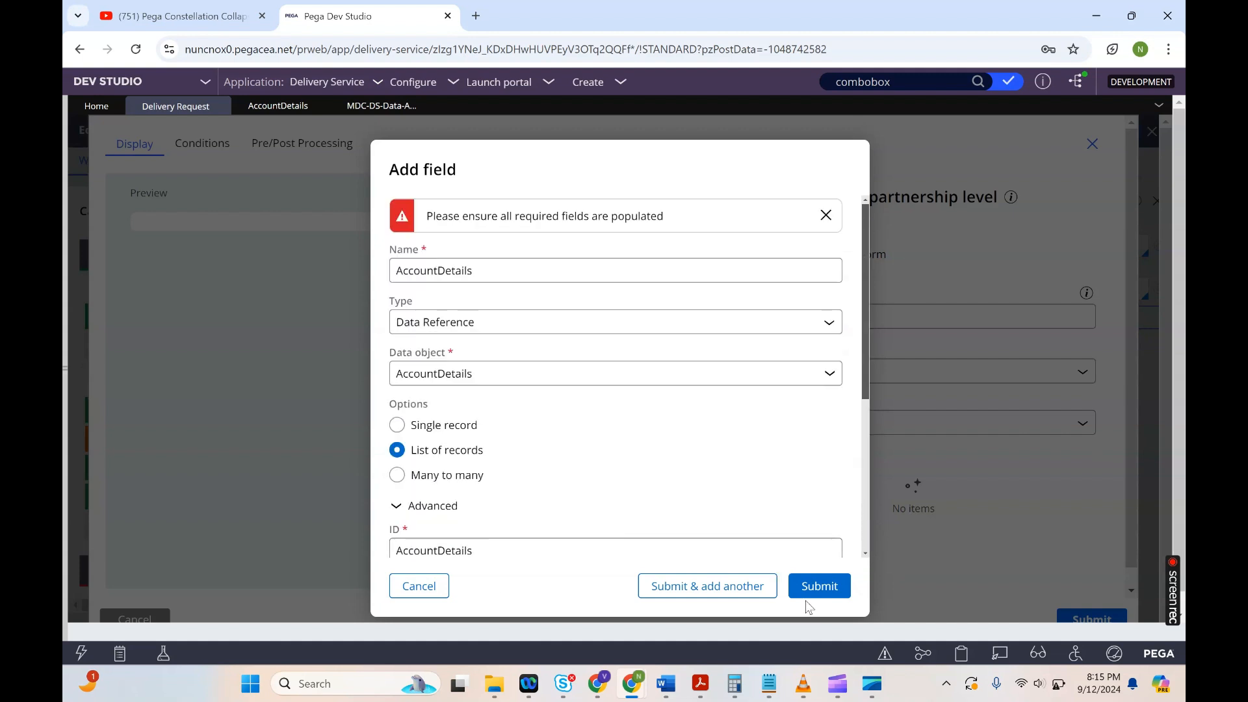
click(822, 584)
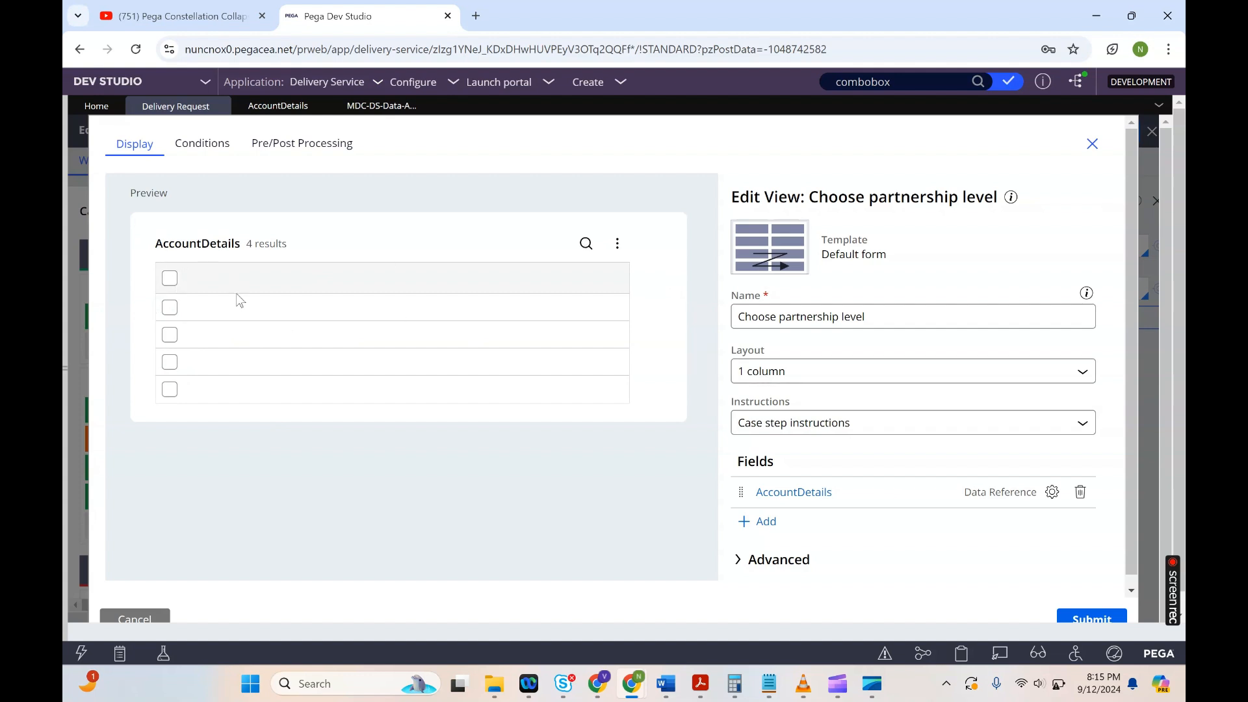
Step: Change the field's label to Account Details and save the field configuration
click(1051, 494)
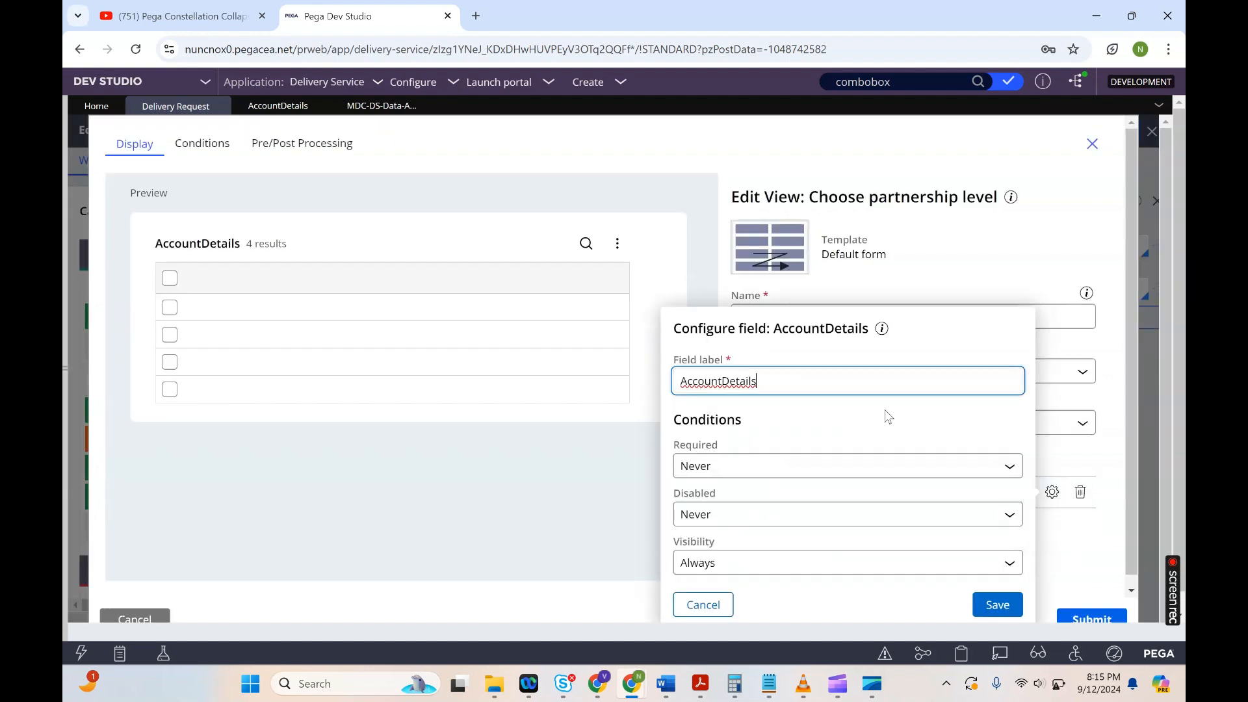
click(723, 381)
click(834, 358)
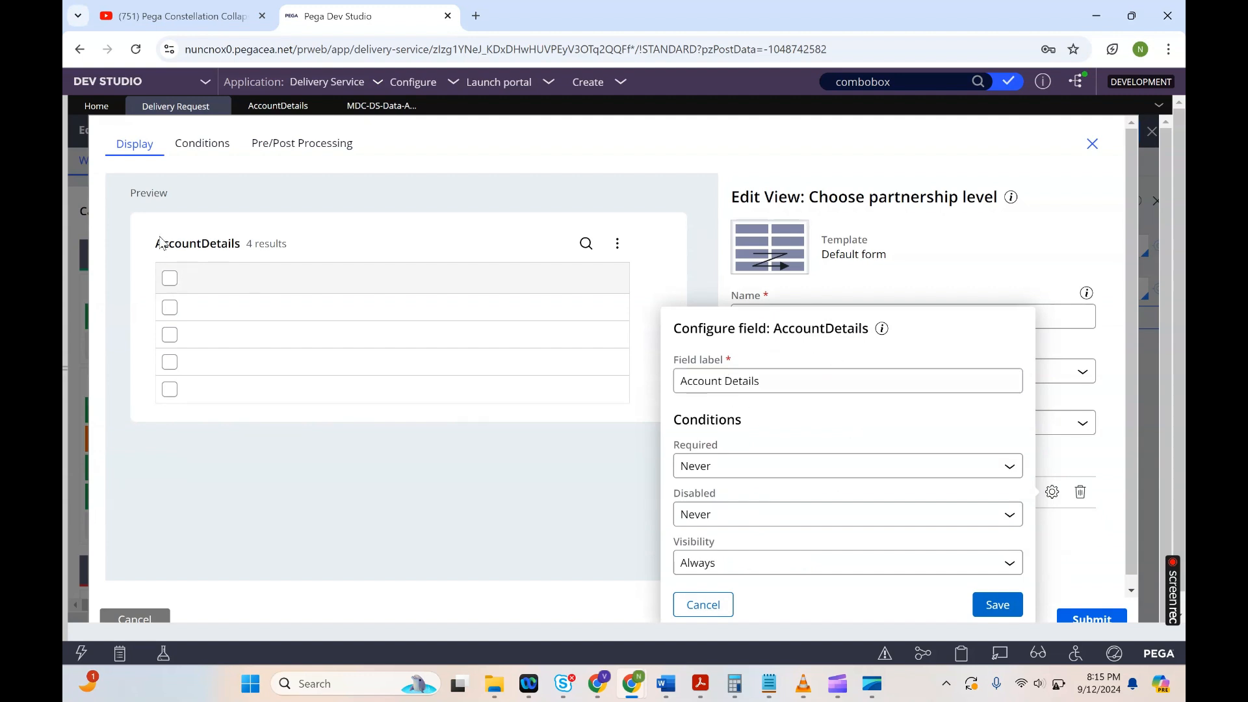
click(999, 607)
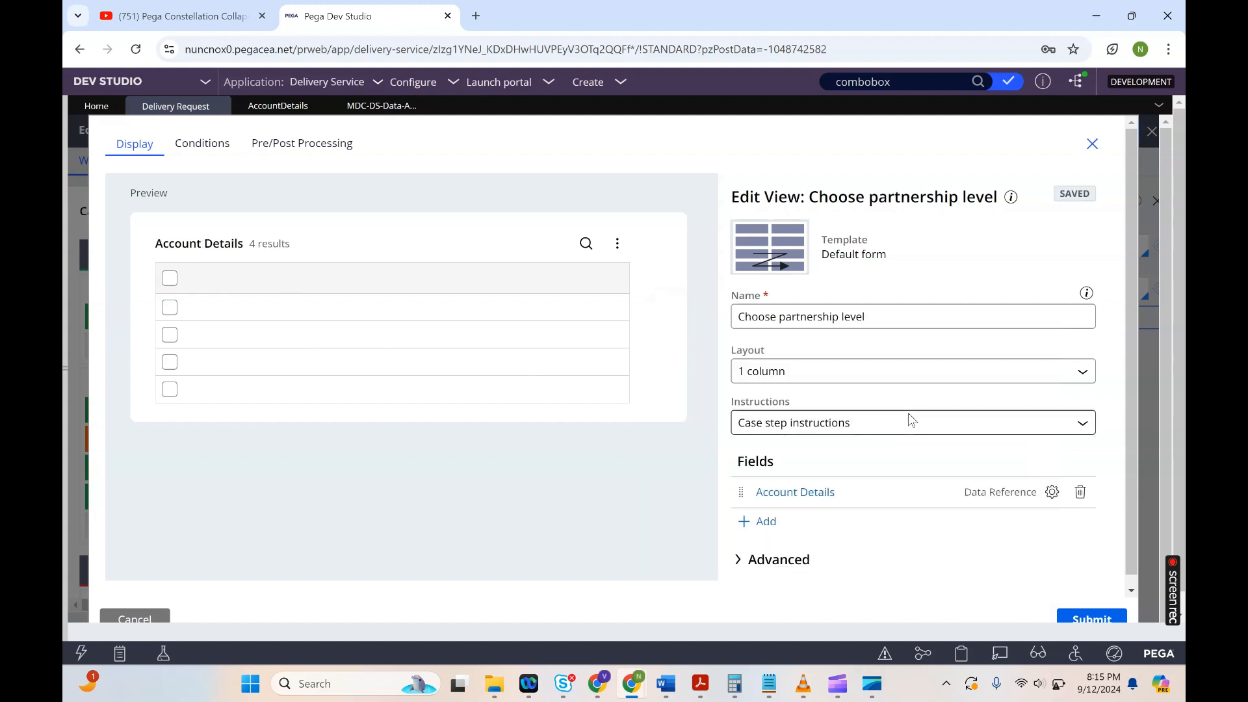
Step: Open the Account Details field's edit settings and set it to display as a Combo-Box
triple_click(195, 244)
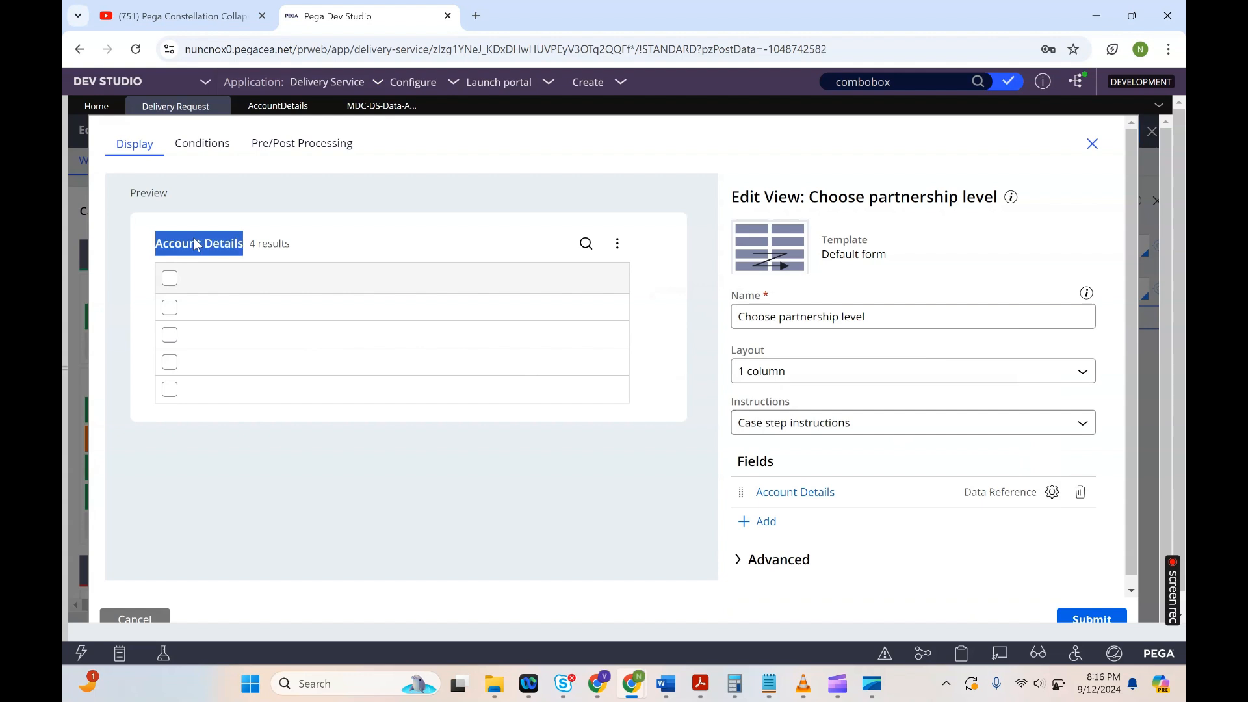
click(797, 493)
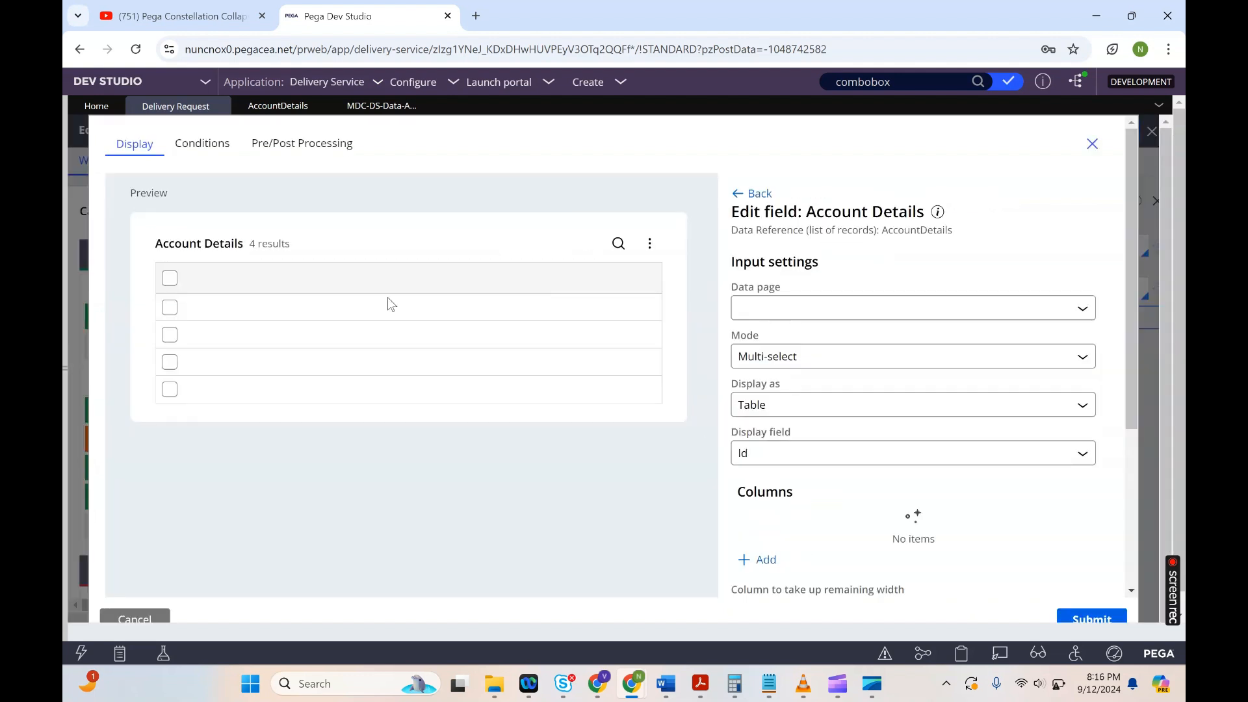
click(873, 316)
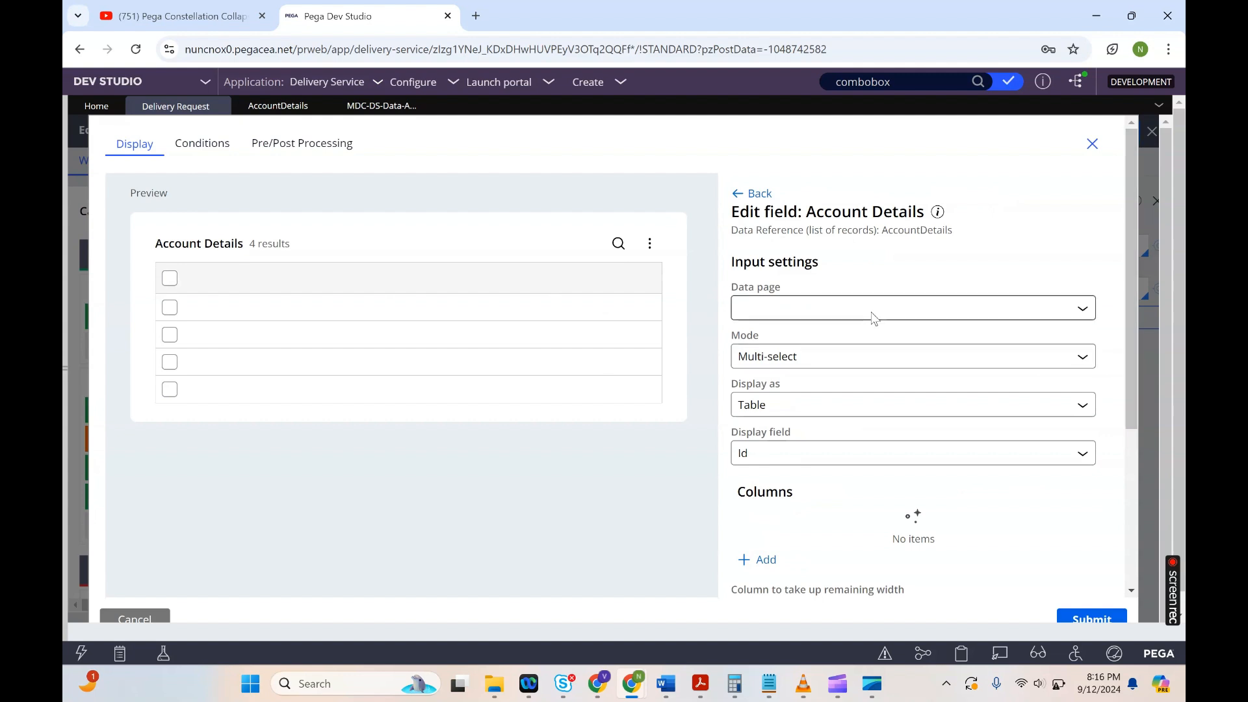
click(899, 257)
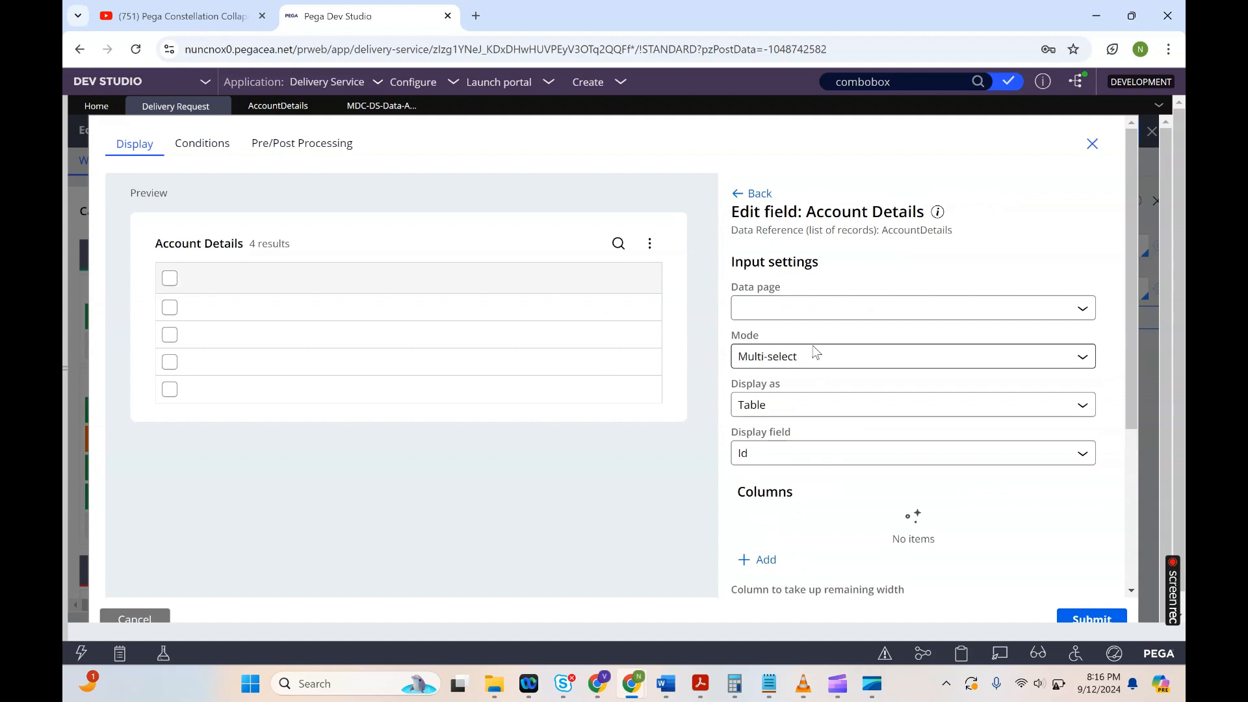
click(765, 303)
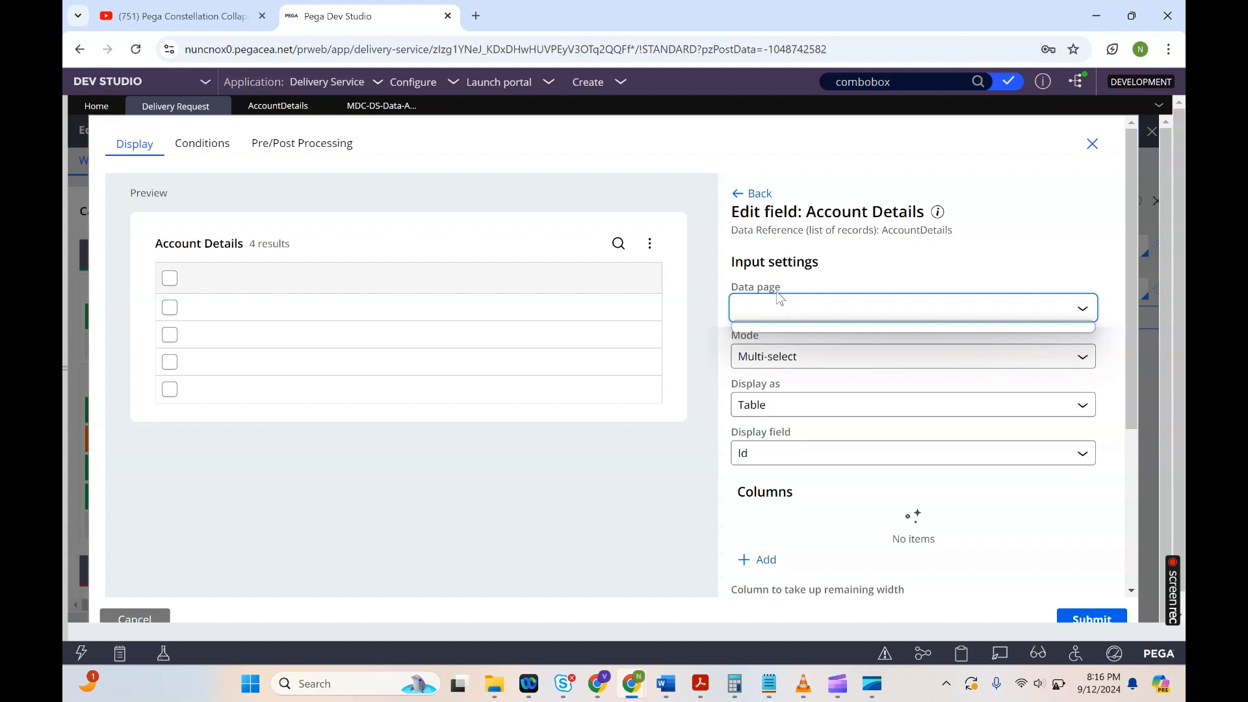
click(787, 362)
click(678, 477)
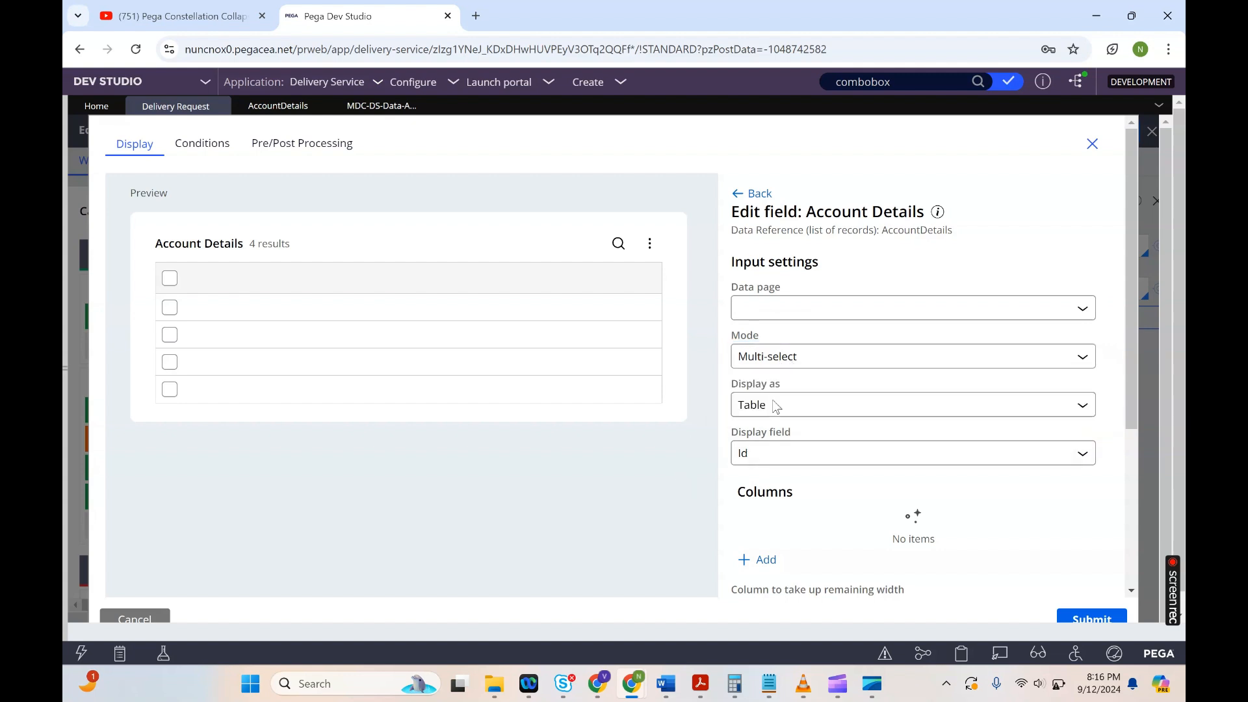
click(811, 406)
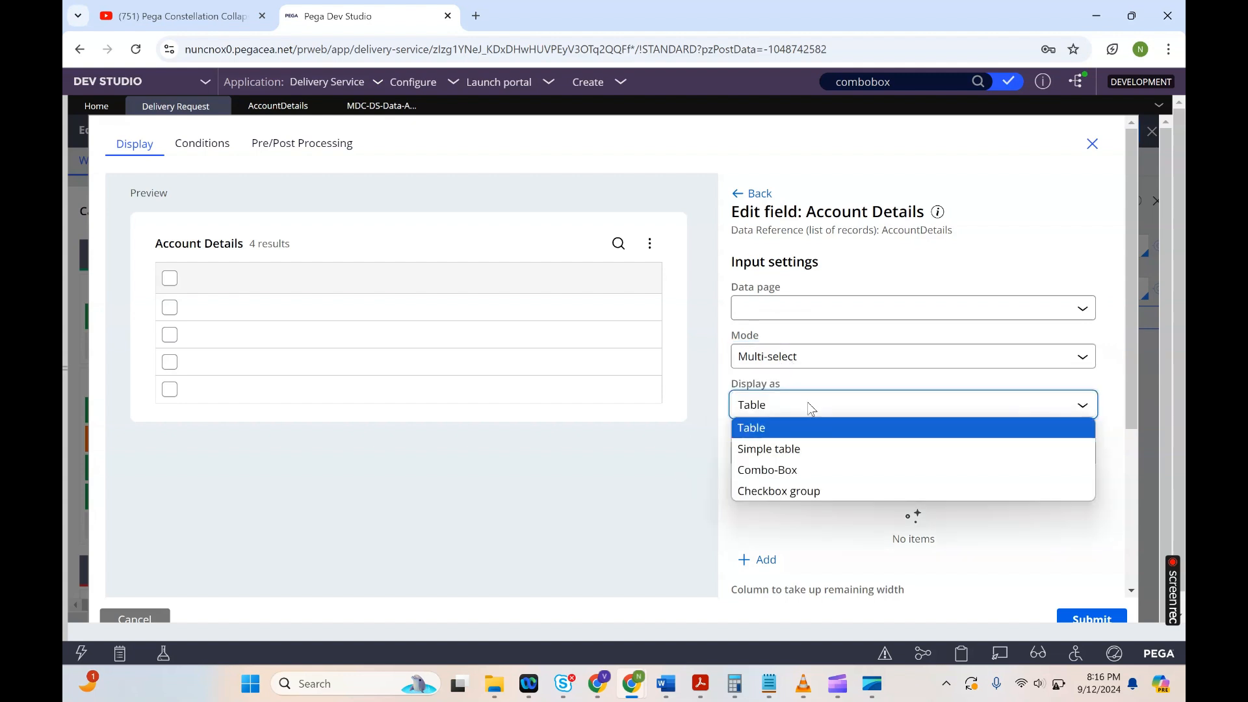
click(770, 478)
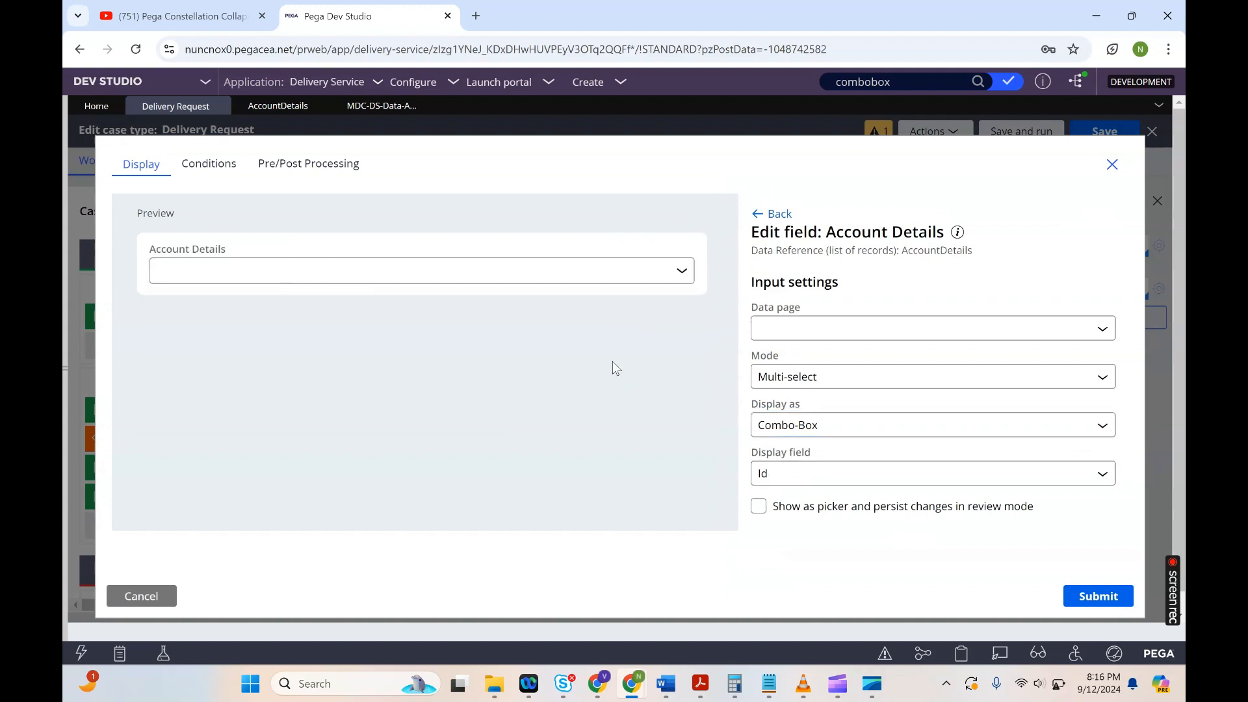
Step: Try the Simple table, Combo-Box and Checkbox group display options for the field
click(864, 425)
click(864, 468)
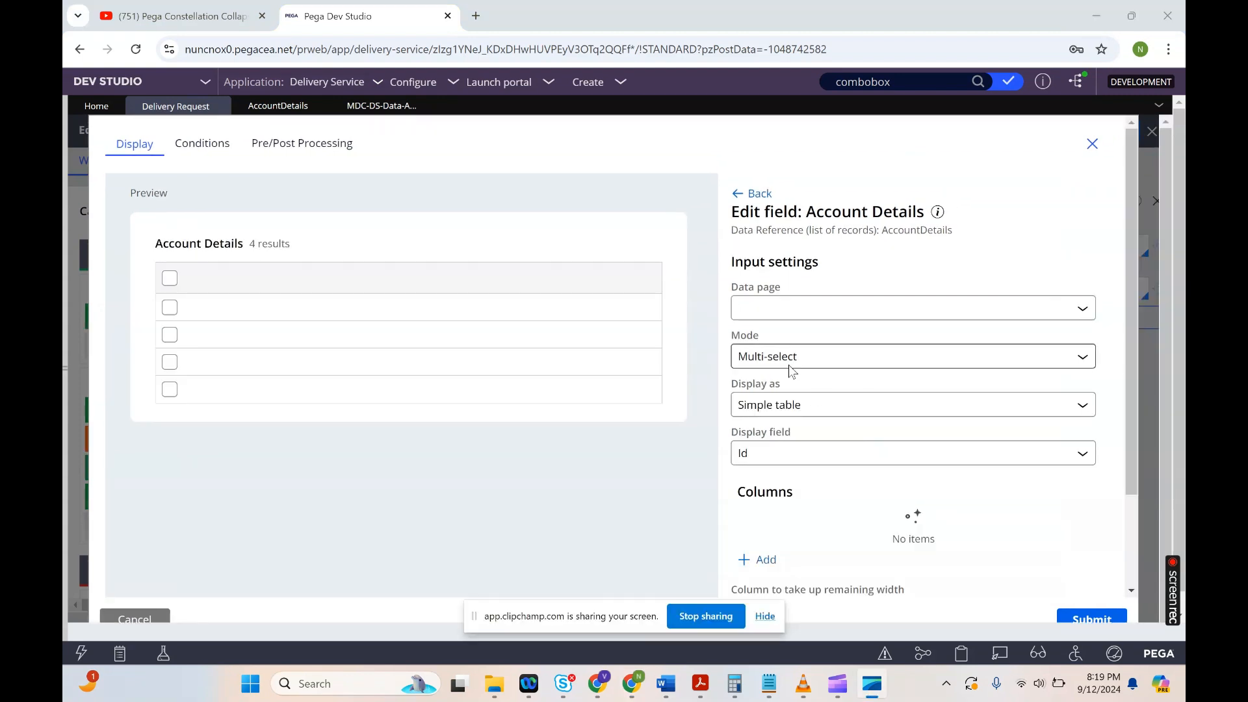
click(809, 412)
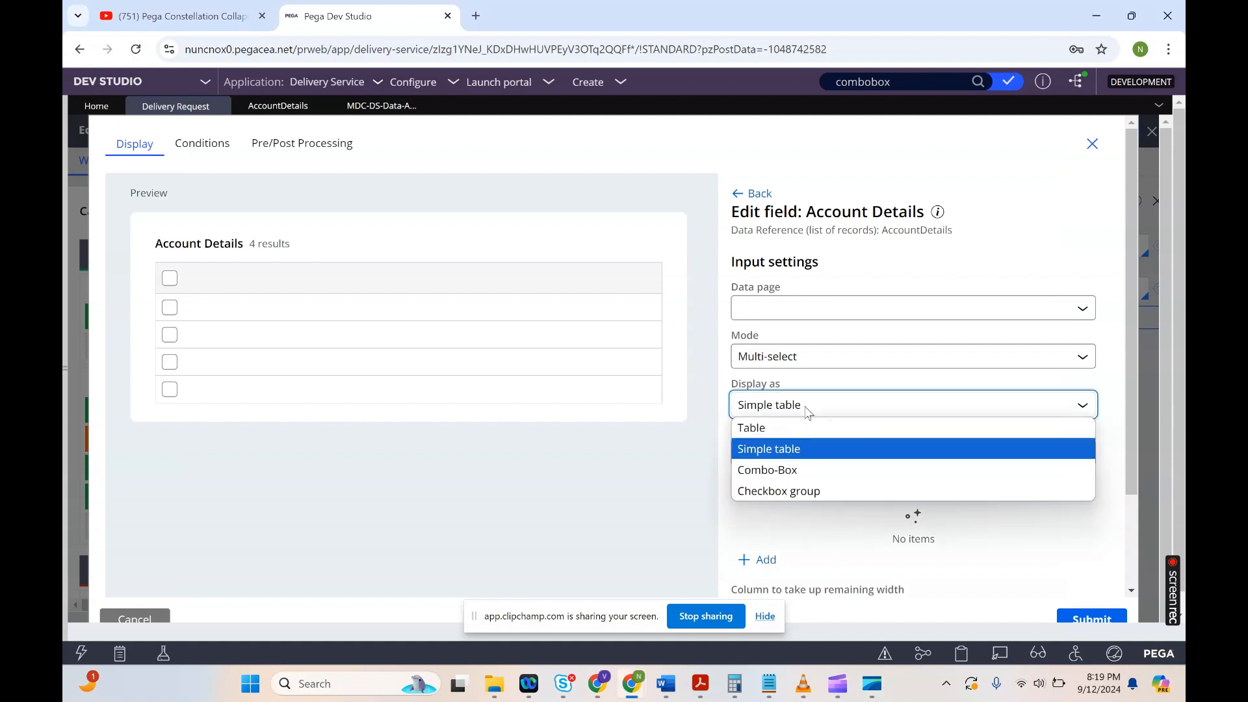
click(762, 451)
click(766, 618)
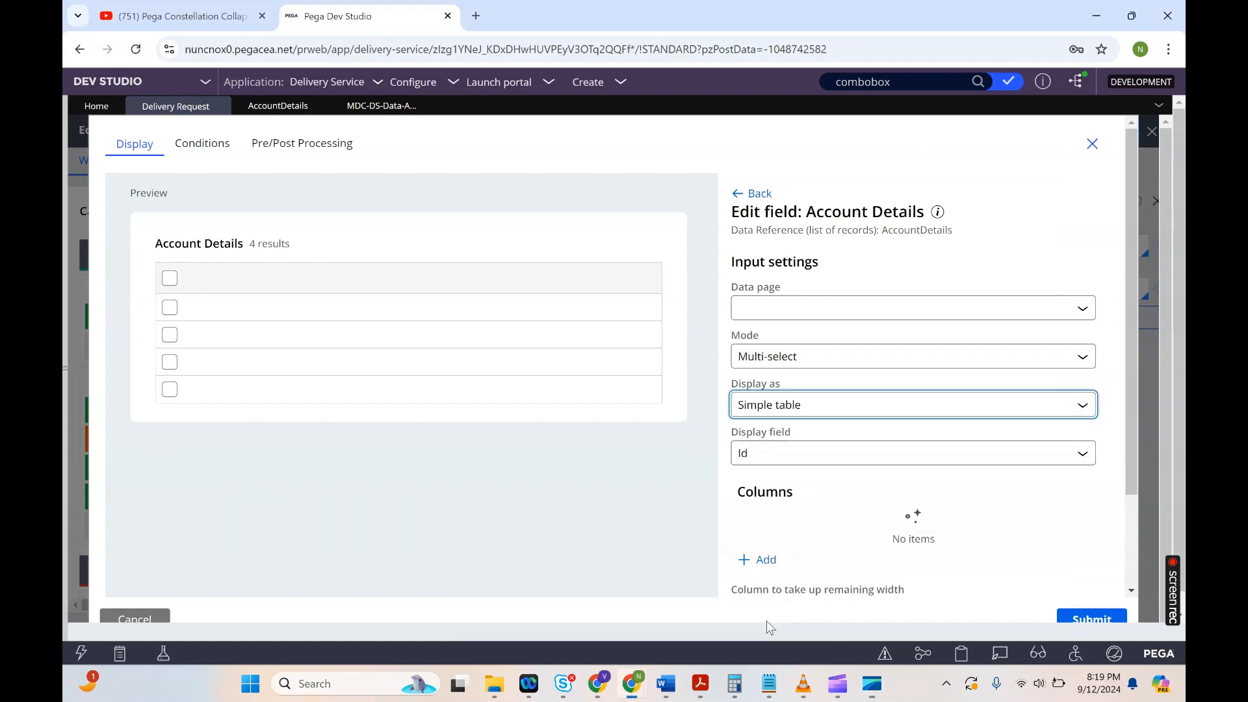
click(831, 405)
click(772, 470)
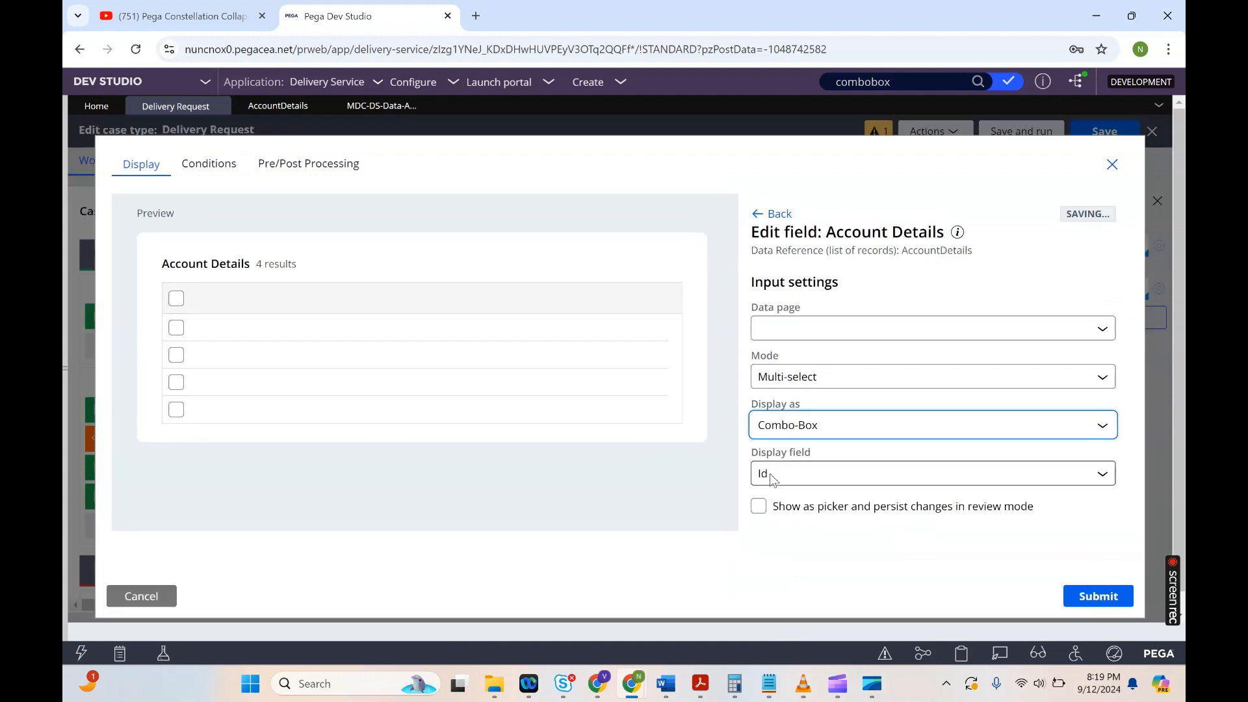
click(833, 426)
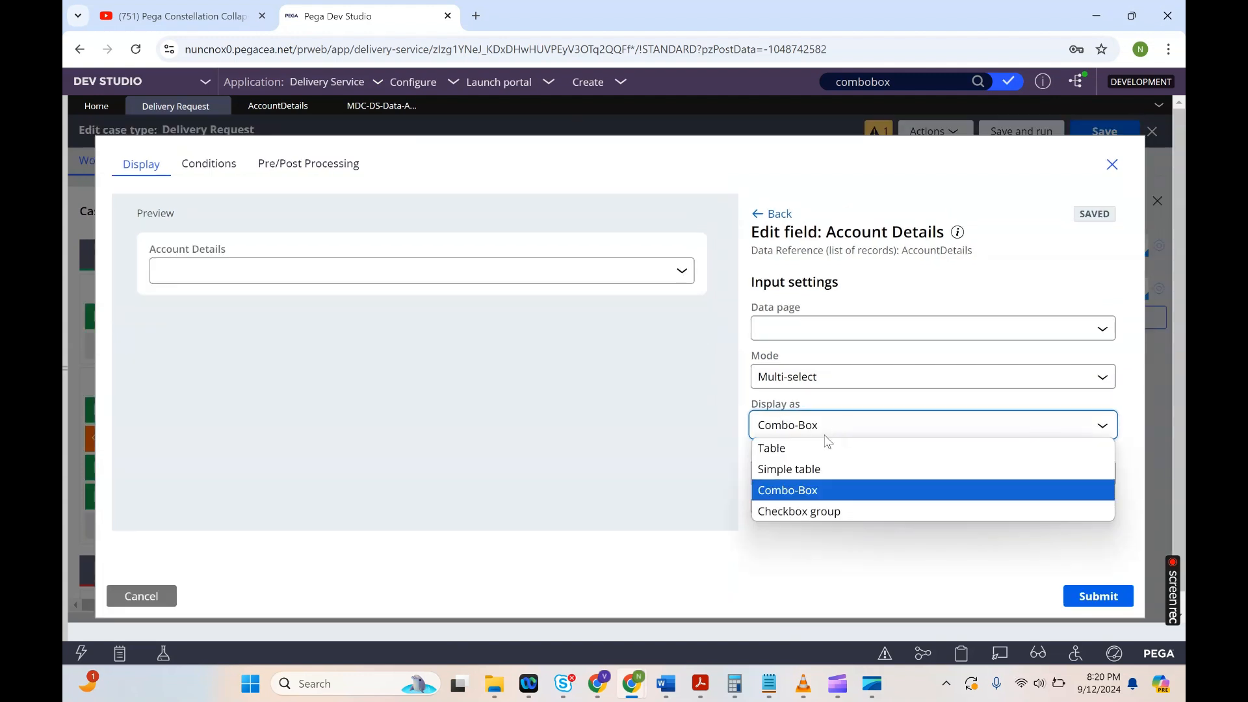
click(790, 512)
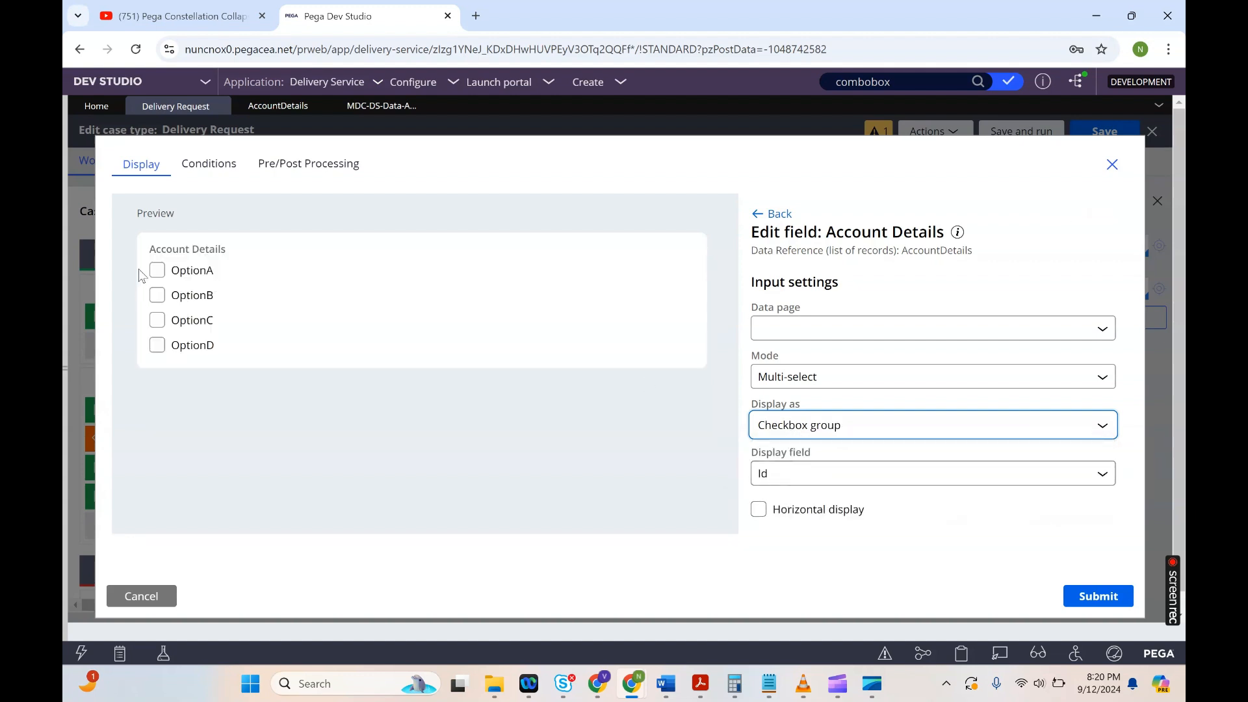
Step: Set the field's display back to Combo-Box and submit the field settings
click(829, 429)
click(793, 489)
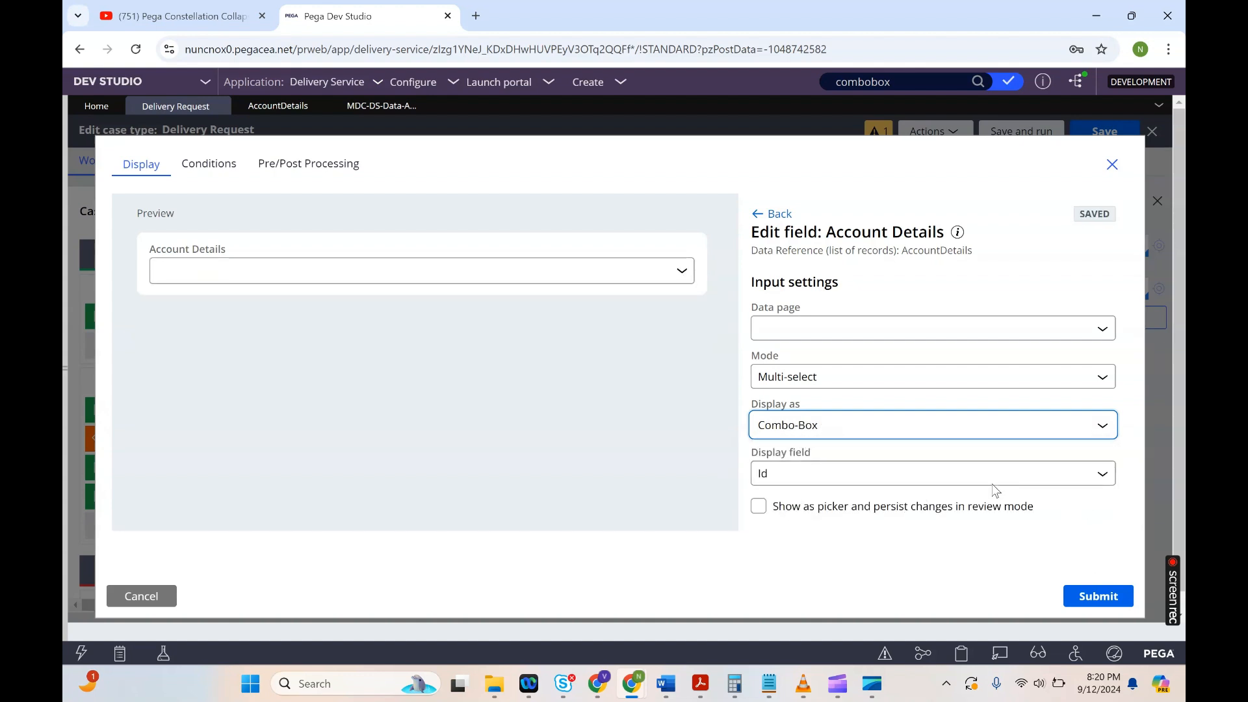
click(1083, 597)
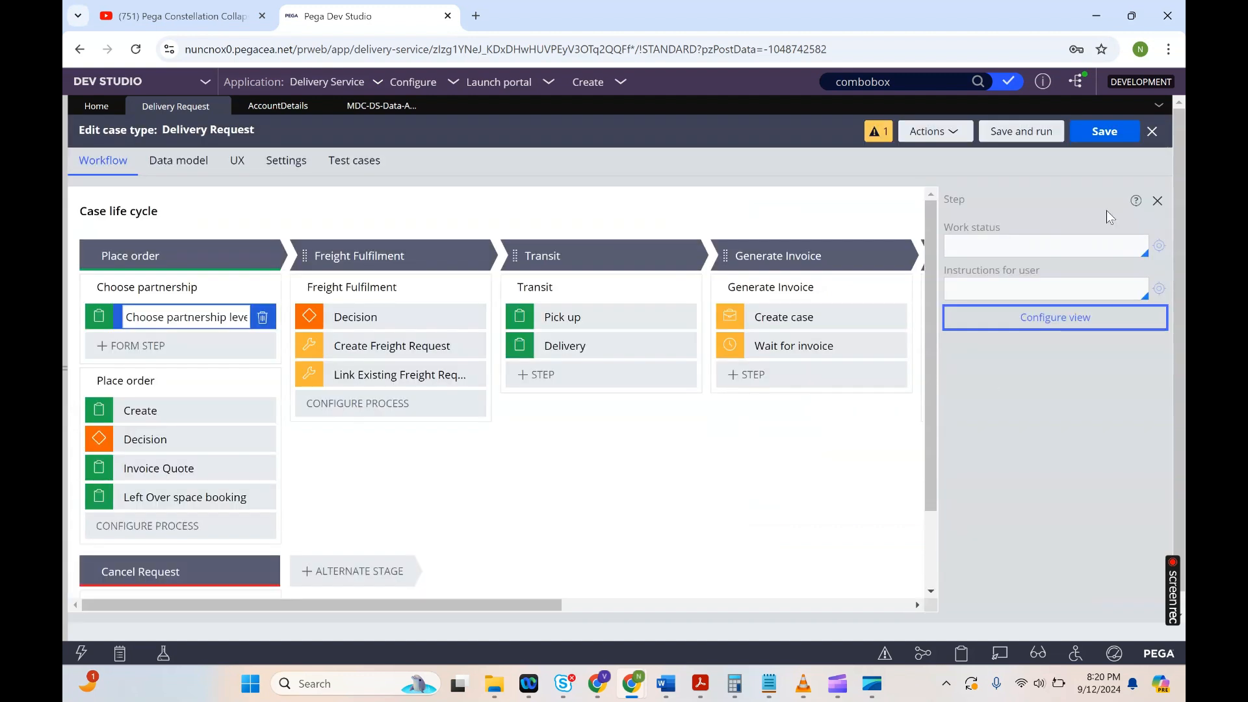
Step: Save the Delivery Request case type and create a new Delivery Request case
click(1099, 130)
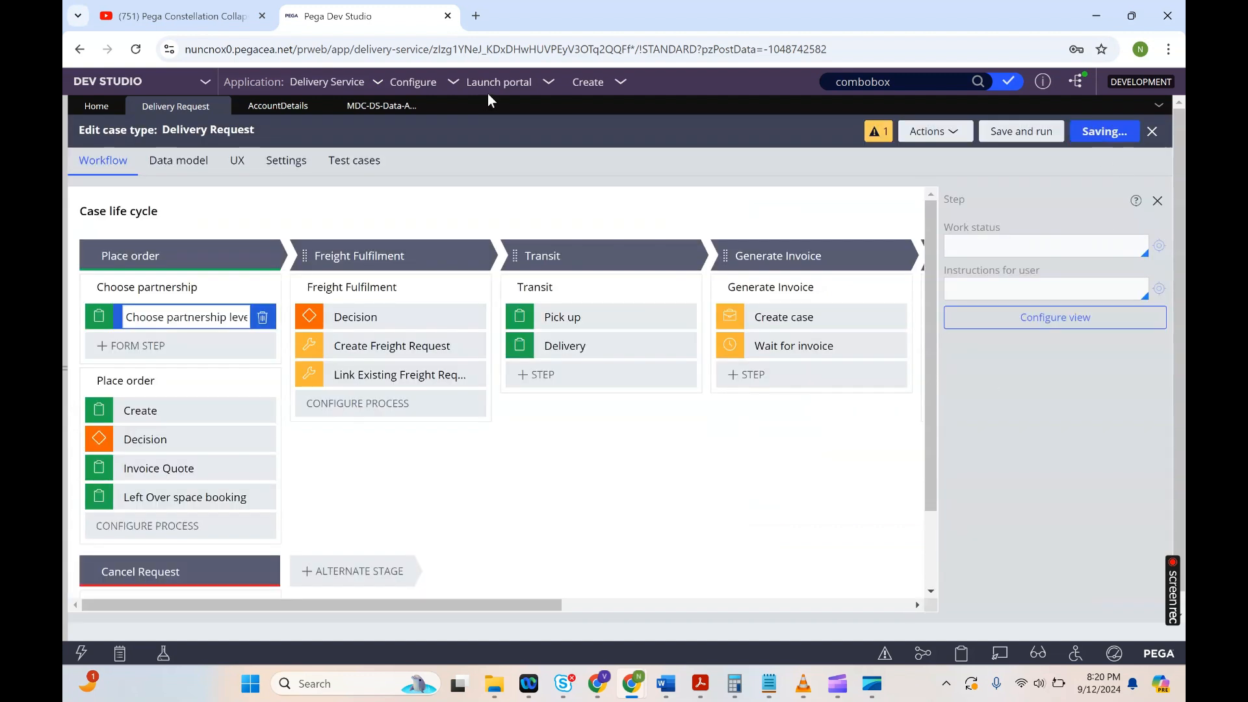
click(586, 82)
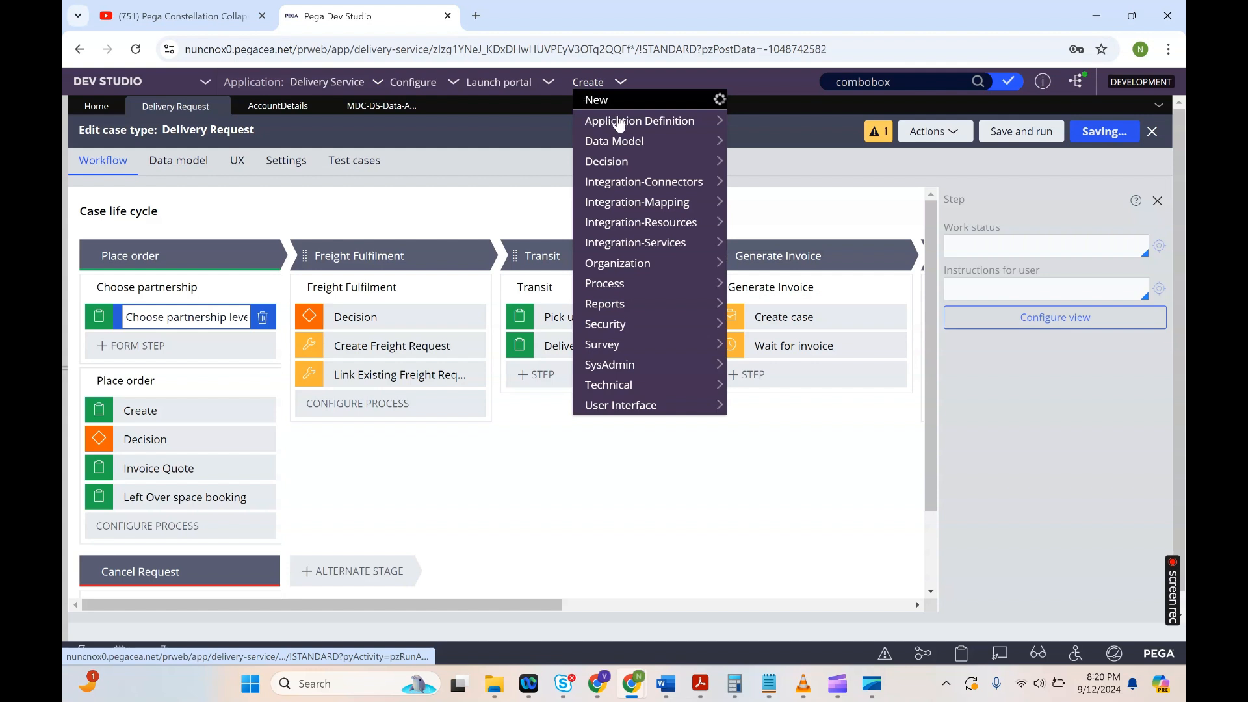
mouse_move(626, 108)
click(785, 121)
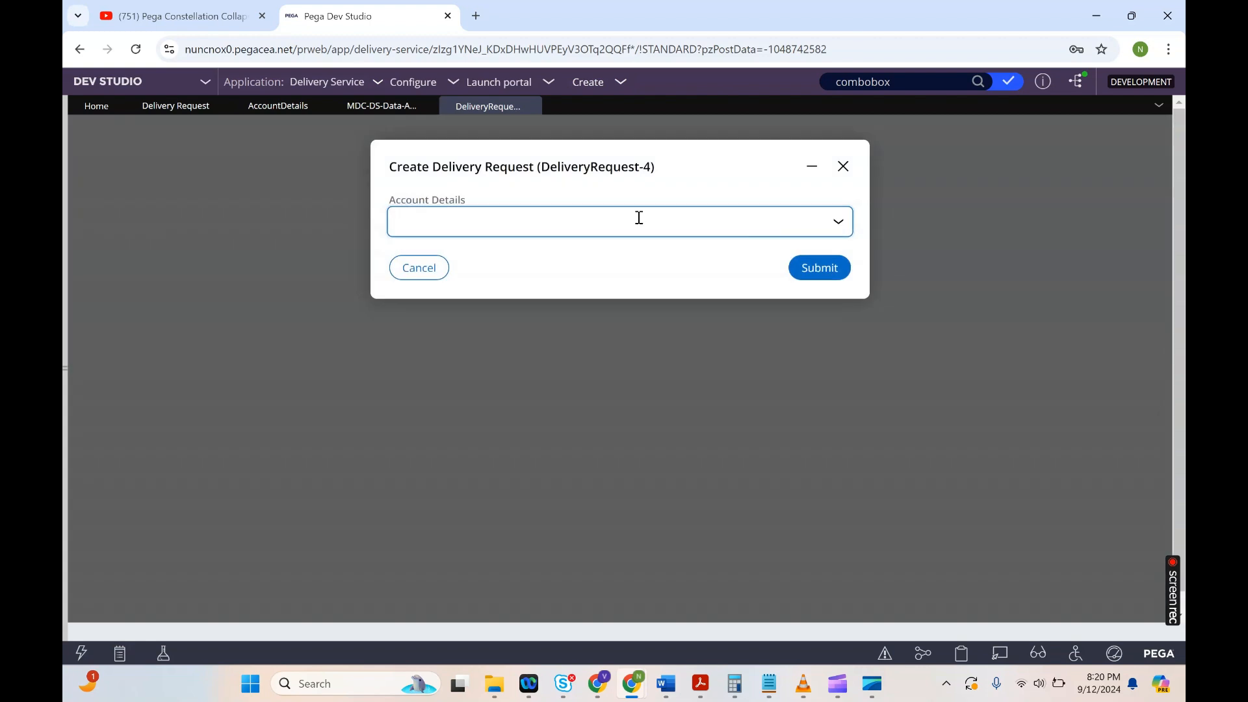
Step: Test the Account Details combobox by checking and unchecking options 1 and 2
click(639, 217)
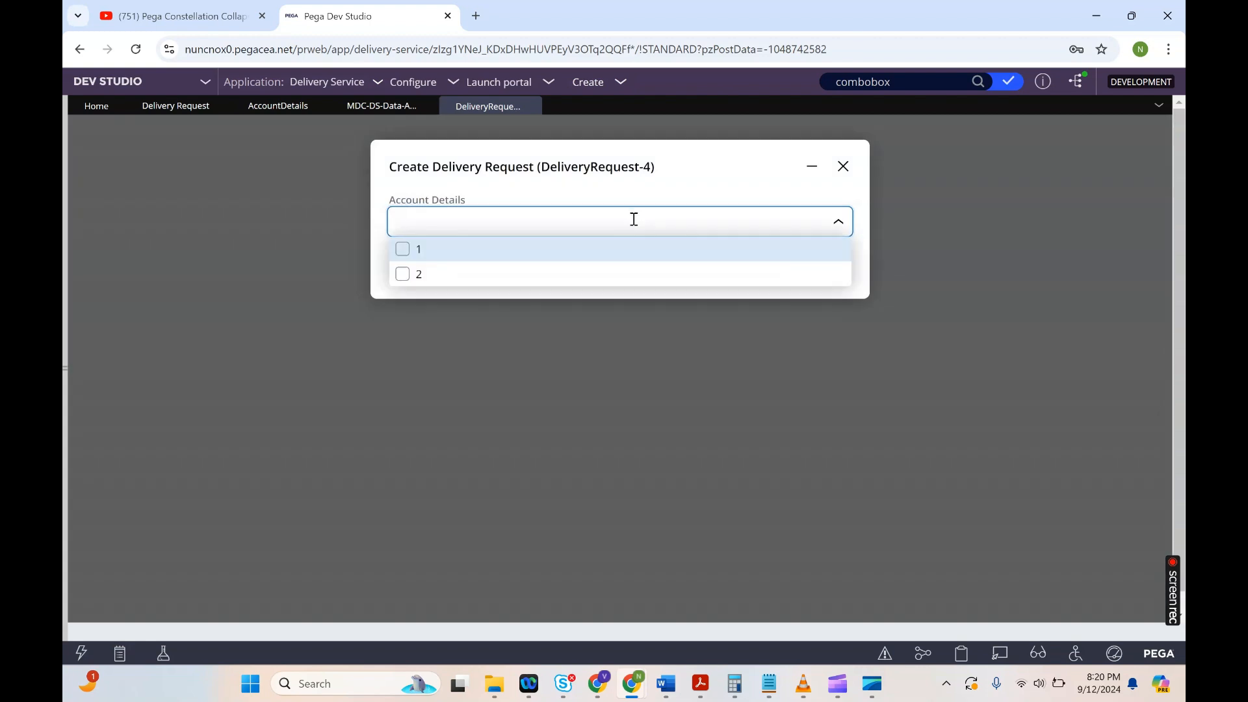
click(403, 256)
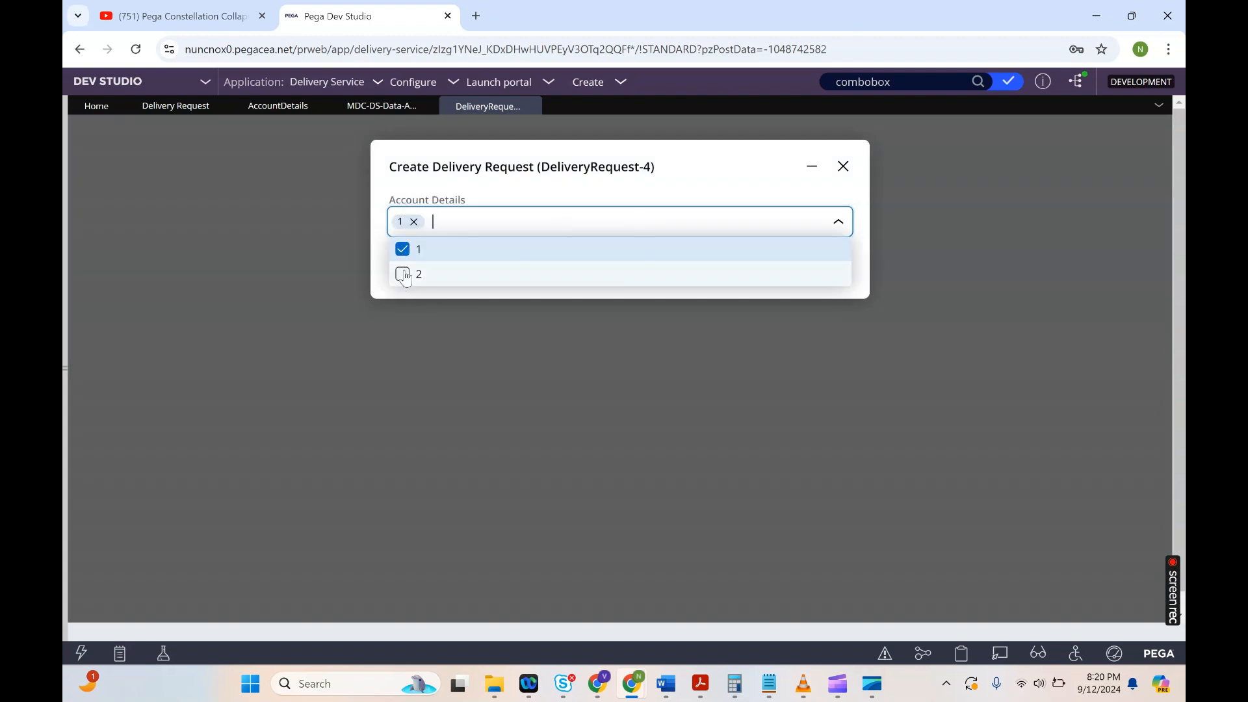
click(403, 274)
click(403, 252)
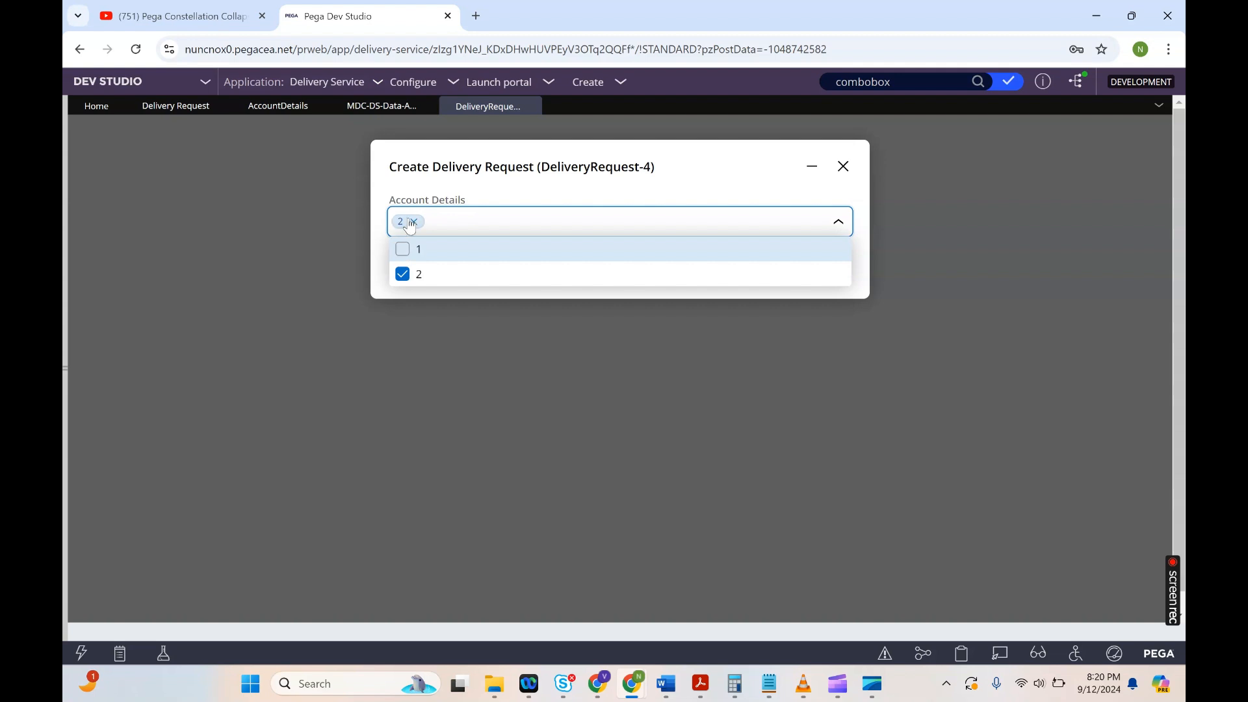
click(403, 274)
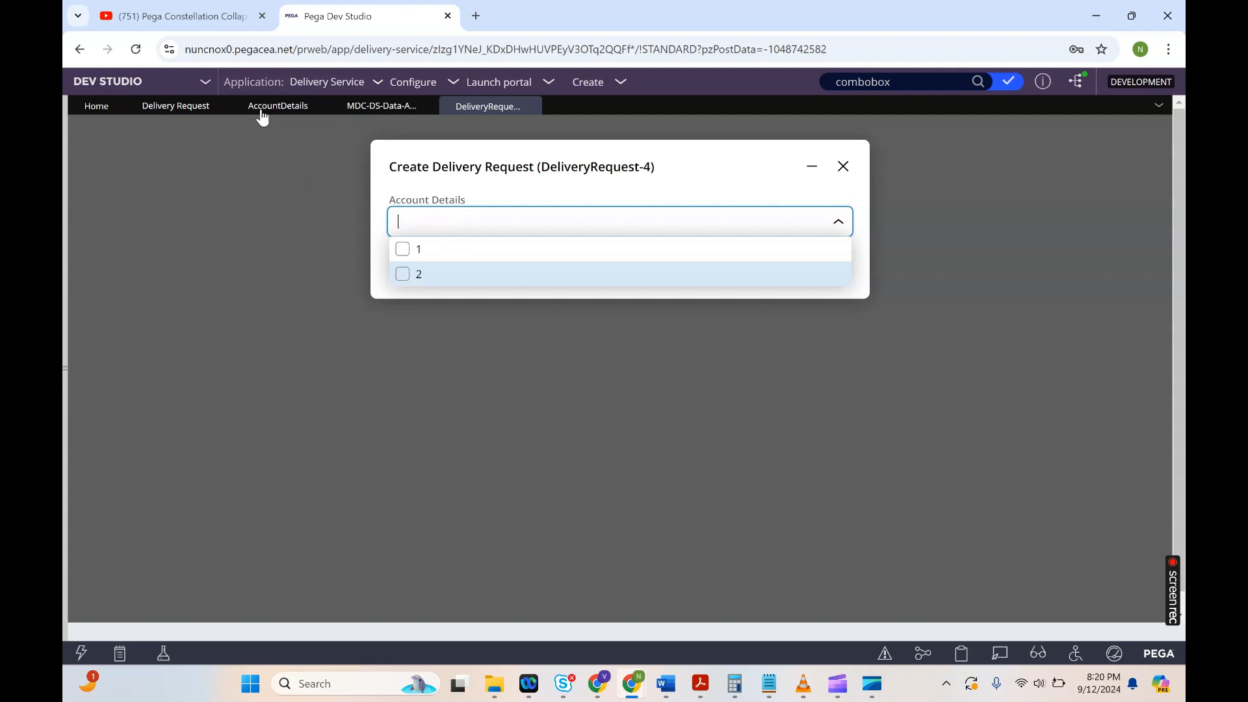
Step: Reopen the Account Details field's settings in the Choose partnership level view
click(173, 106)
click(1035, 321)
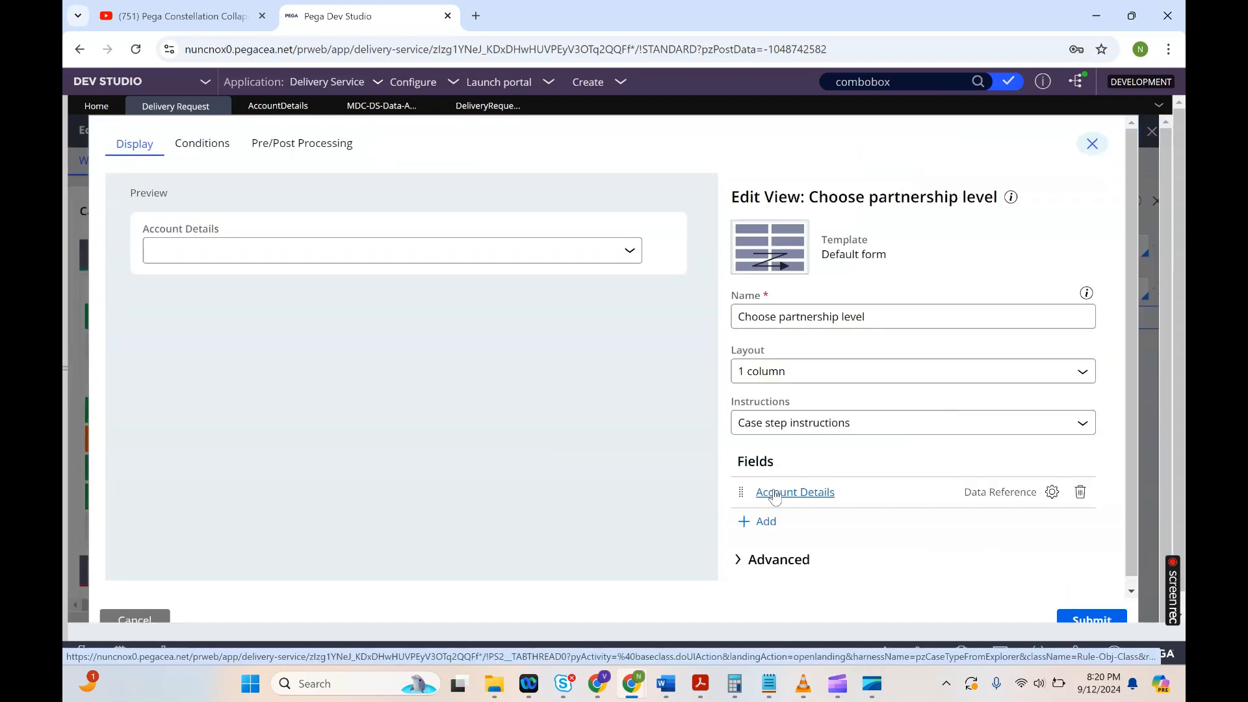
click(776, 494)
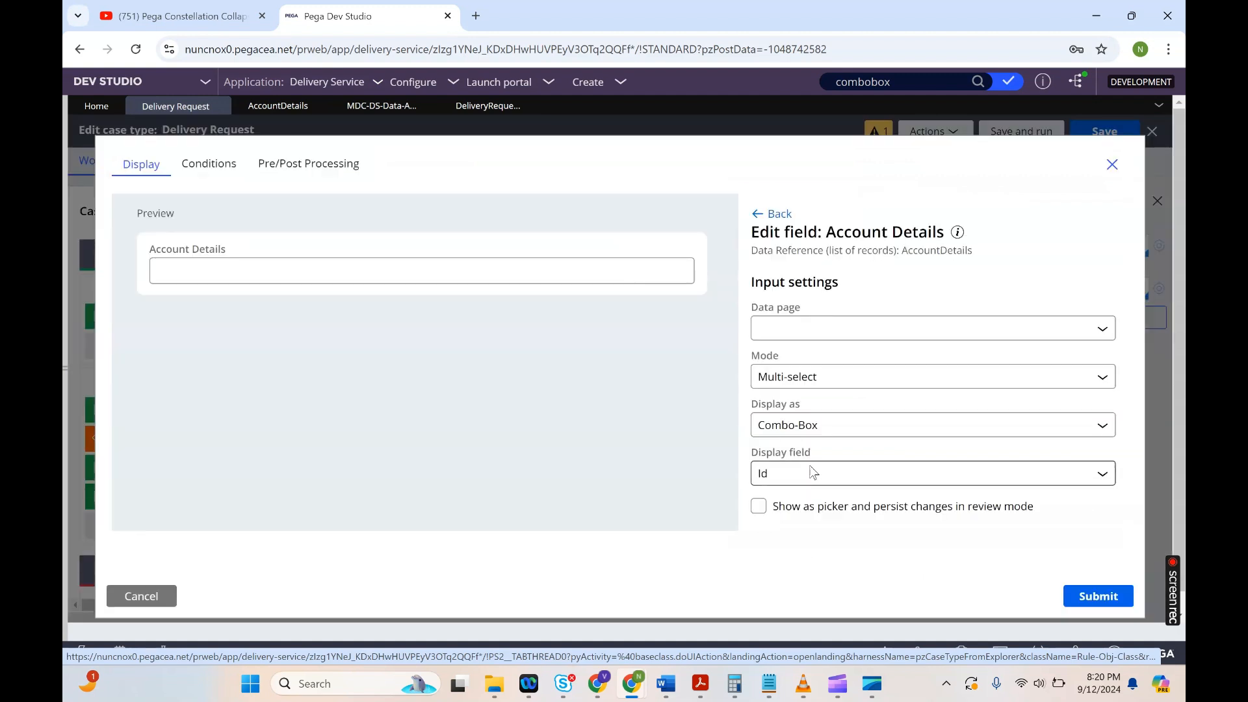
Step: Set the Account Details field's display field to Name and submit the field settings
click(789, 482)
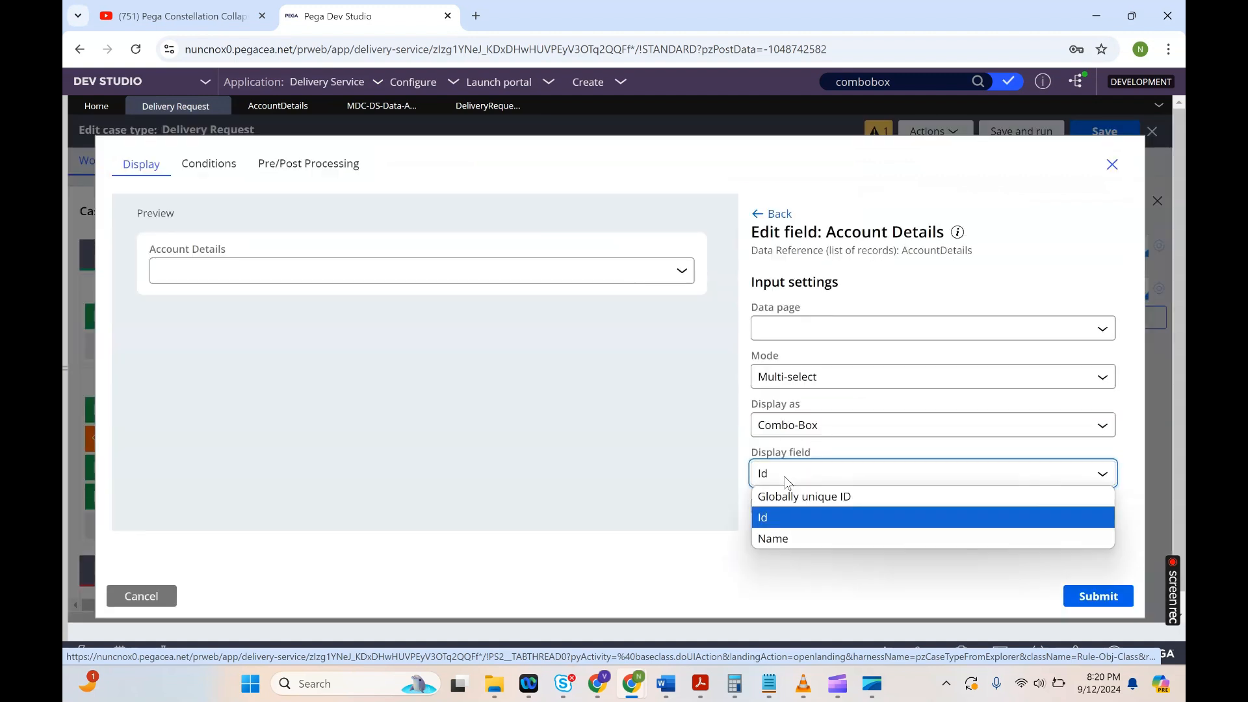
click(768, 537)
click(1098, 599)
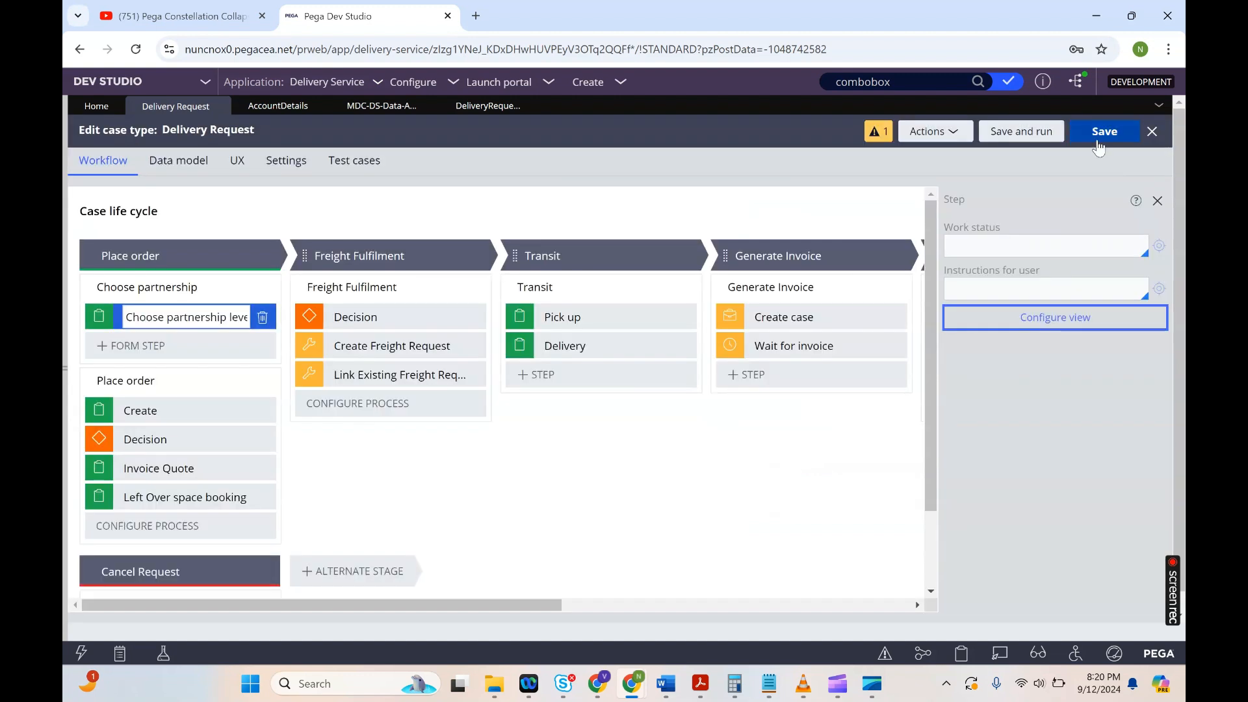
Step: Save the Delivery Request case type, create a new Delivery Request case, and open its Account Details combobox
click(1100, 132)
click(589, 82)
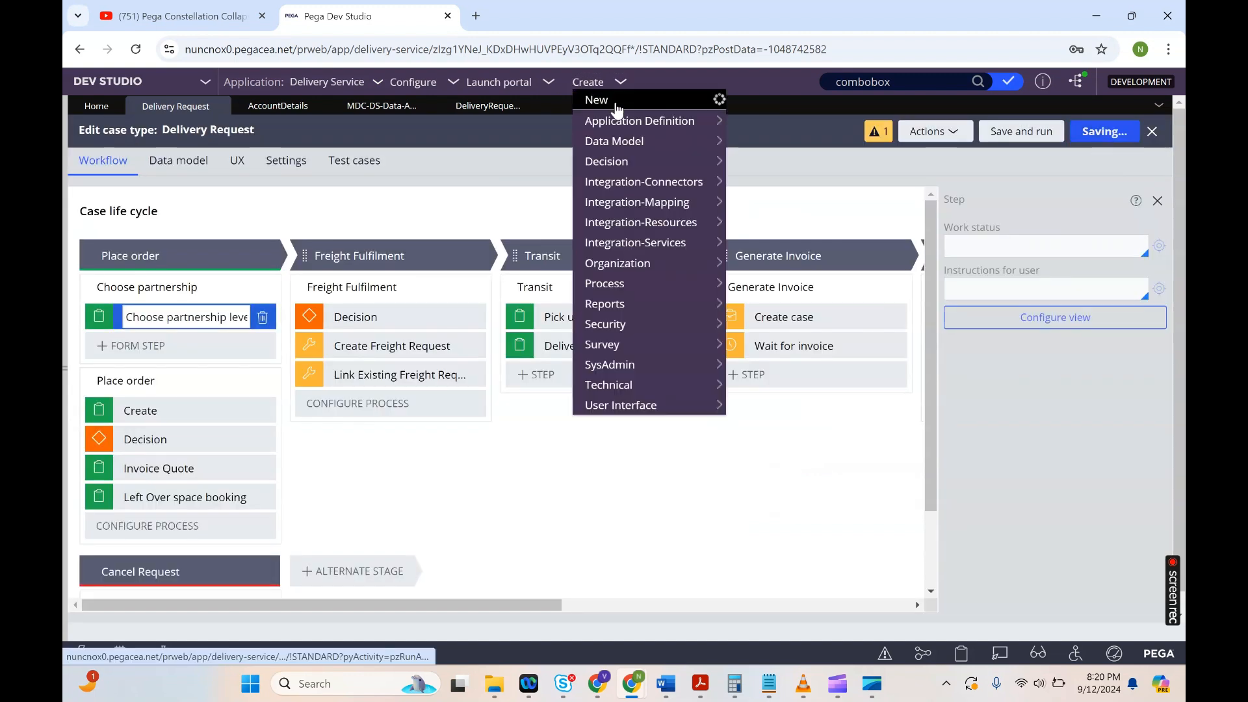
mouse_move(666, 106)
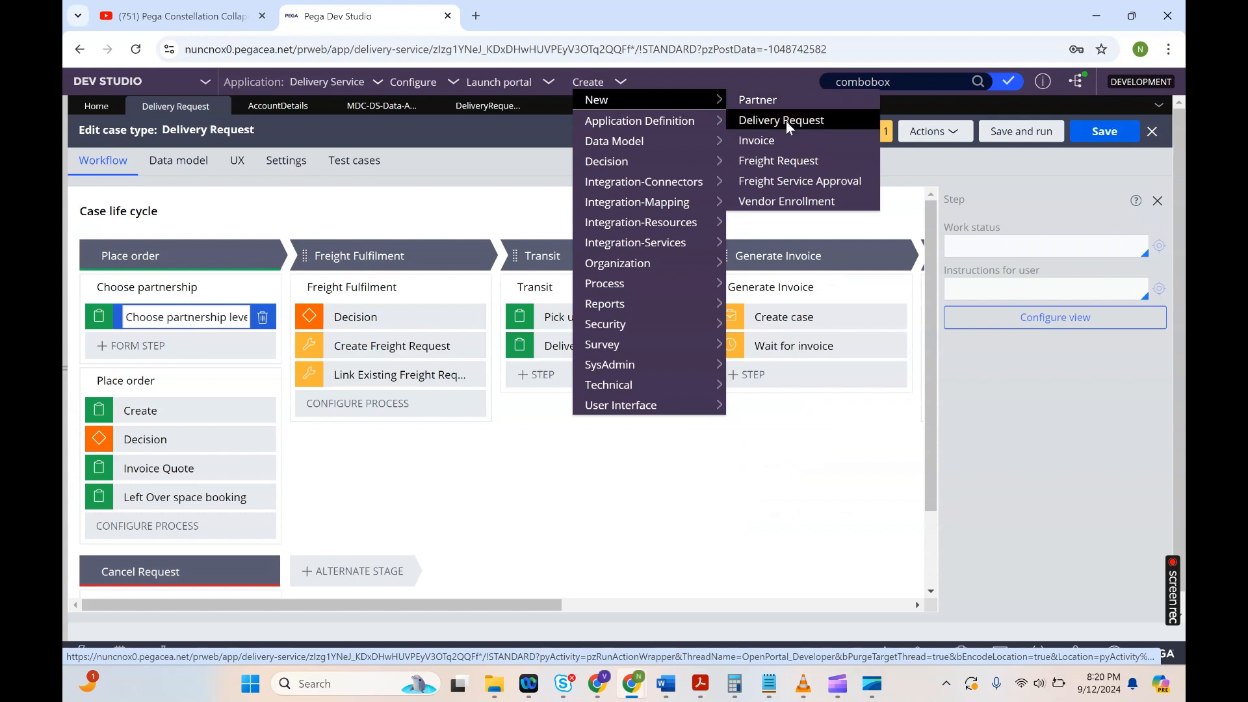
click(788, 122)
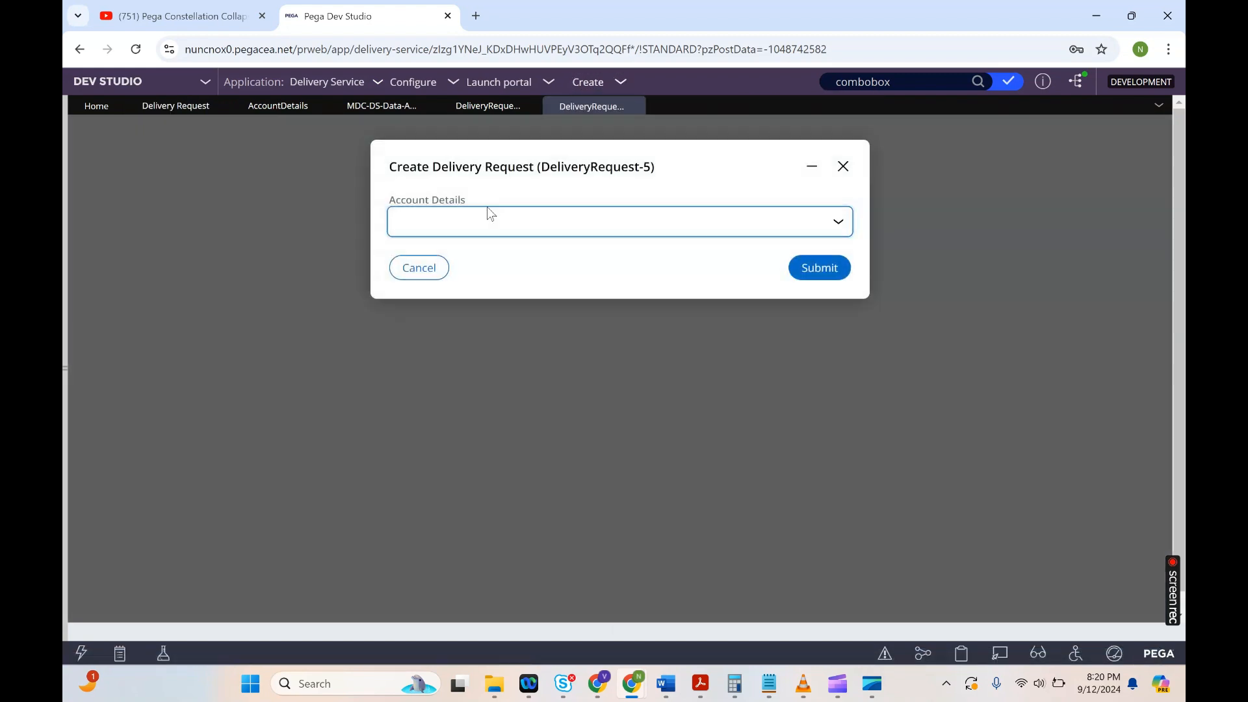
click(489, 215)
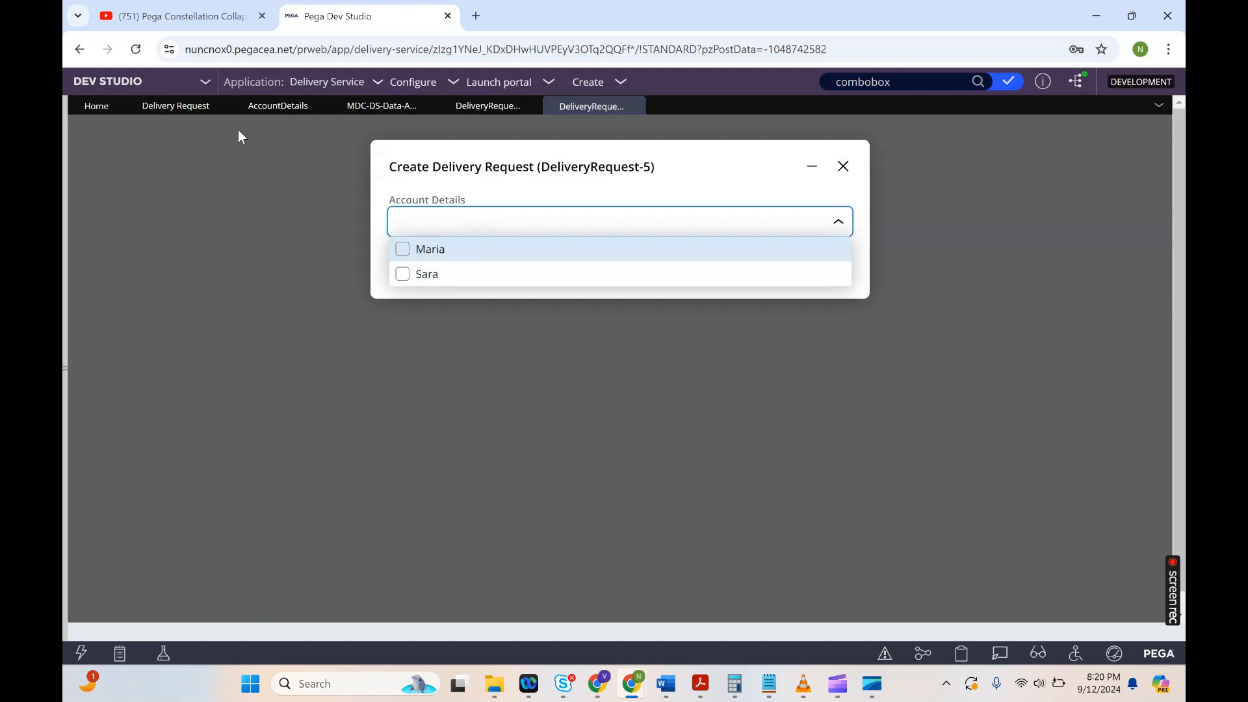
Step: Reconfigure the Account Details field to display as a horizontal Checkbox group, submit, and save the case type
click(174, 107)
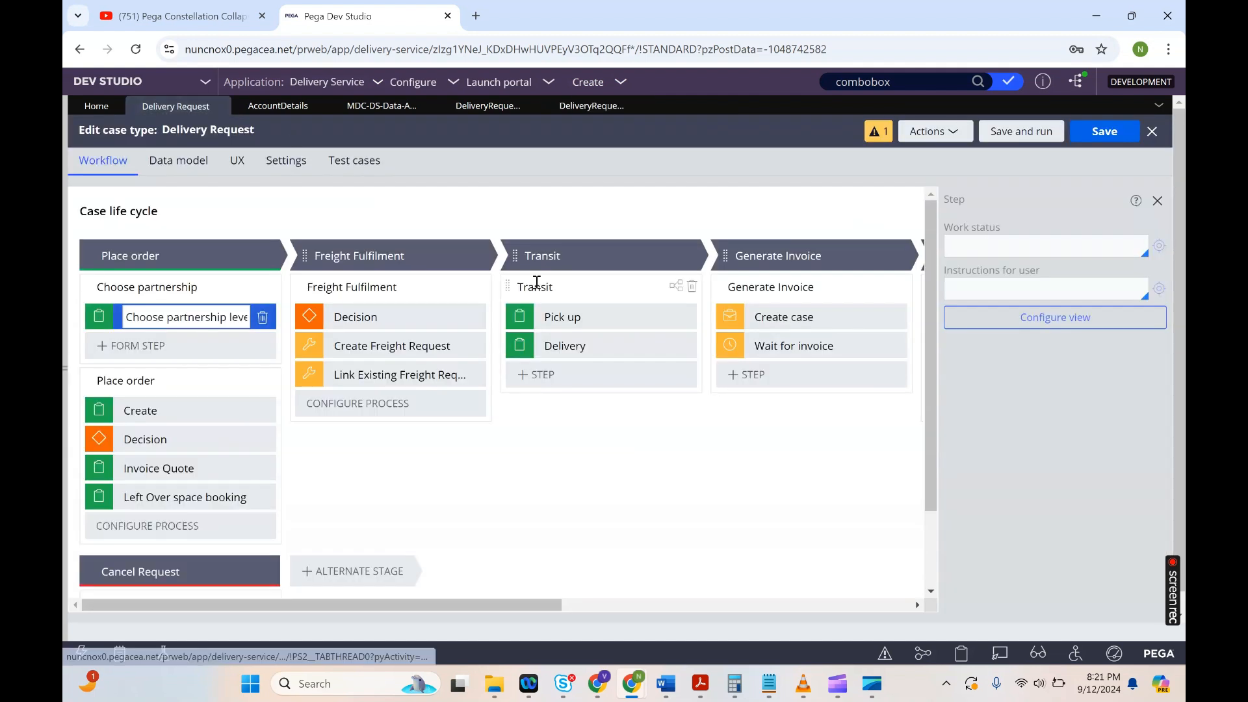
click(1054, 318)
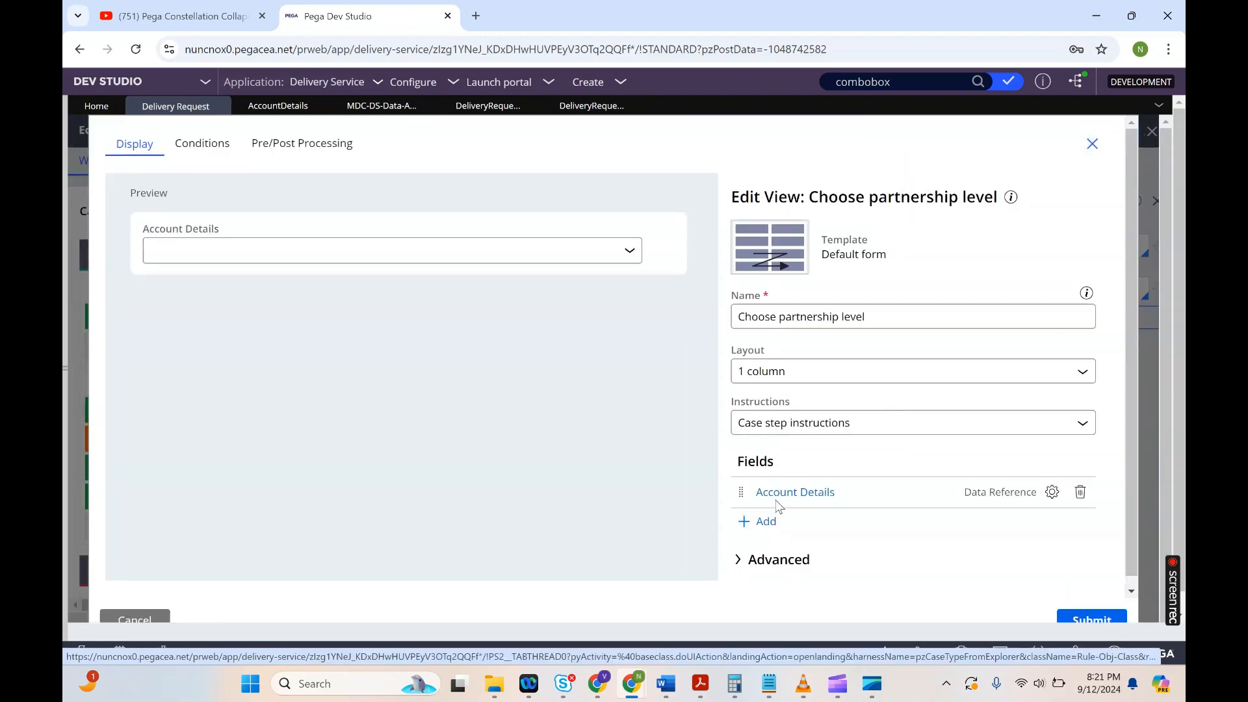
click(780, 494)
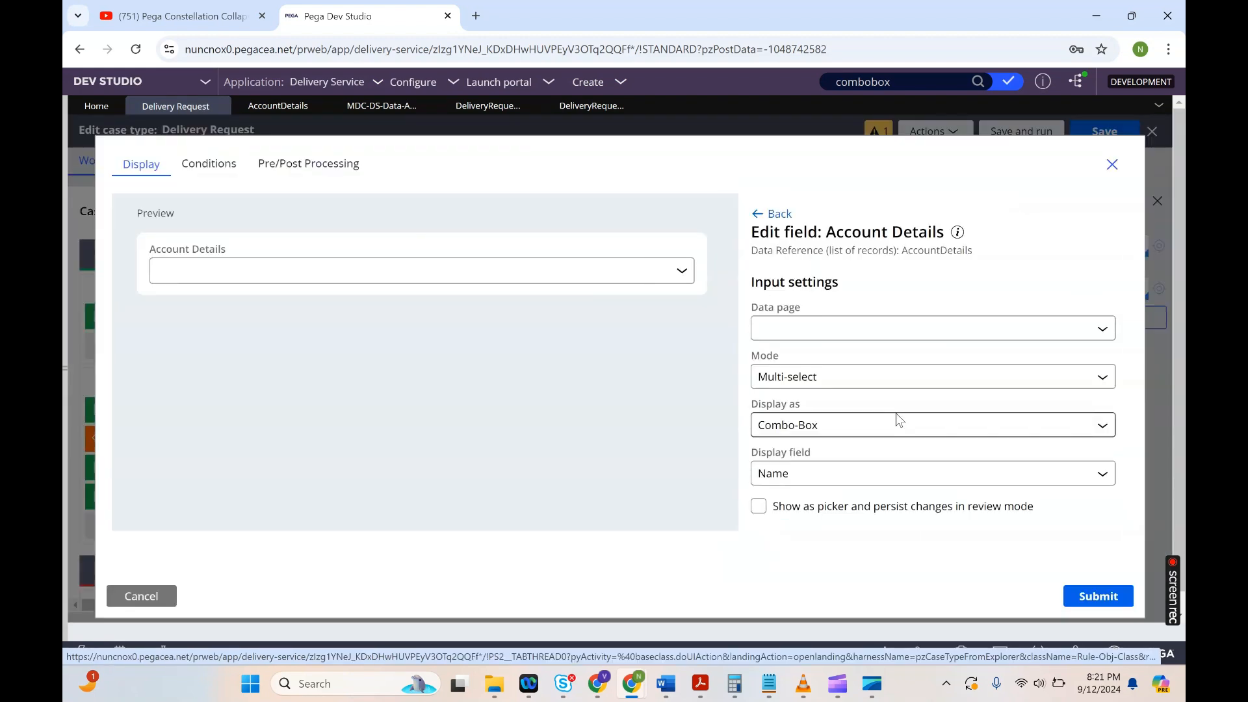
click(820, 426)
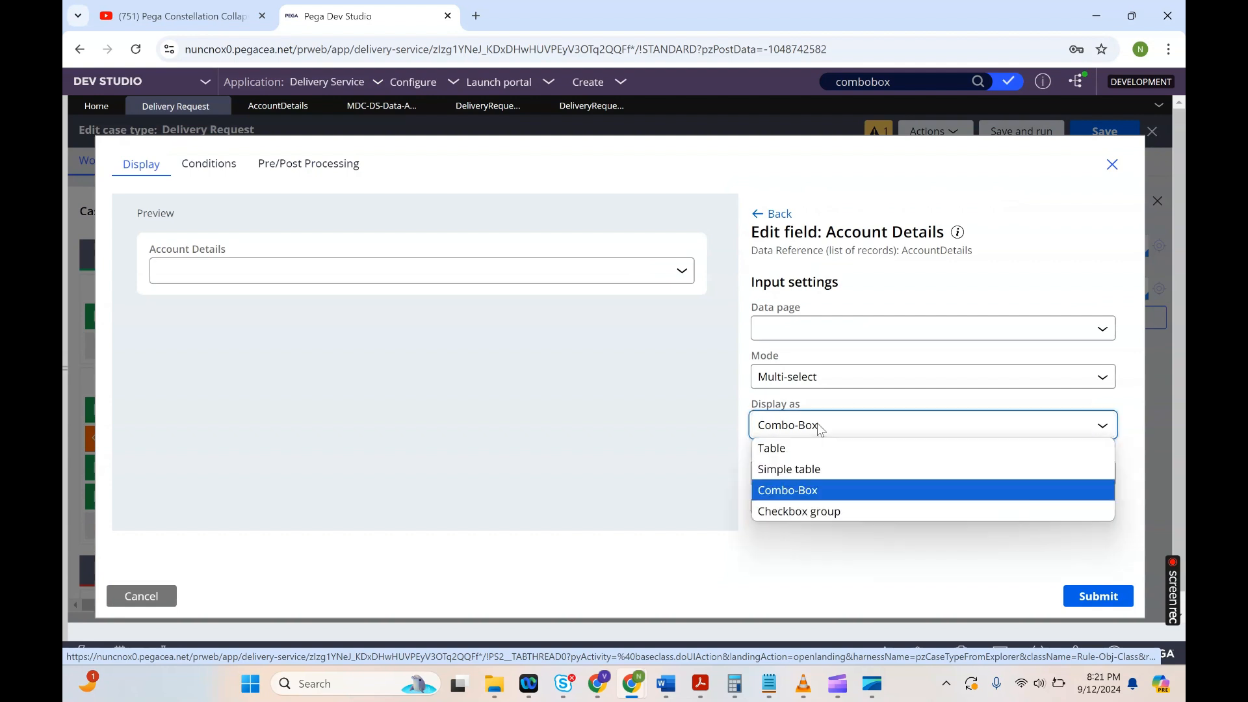
click(783, 511)
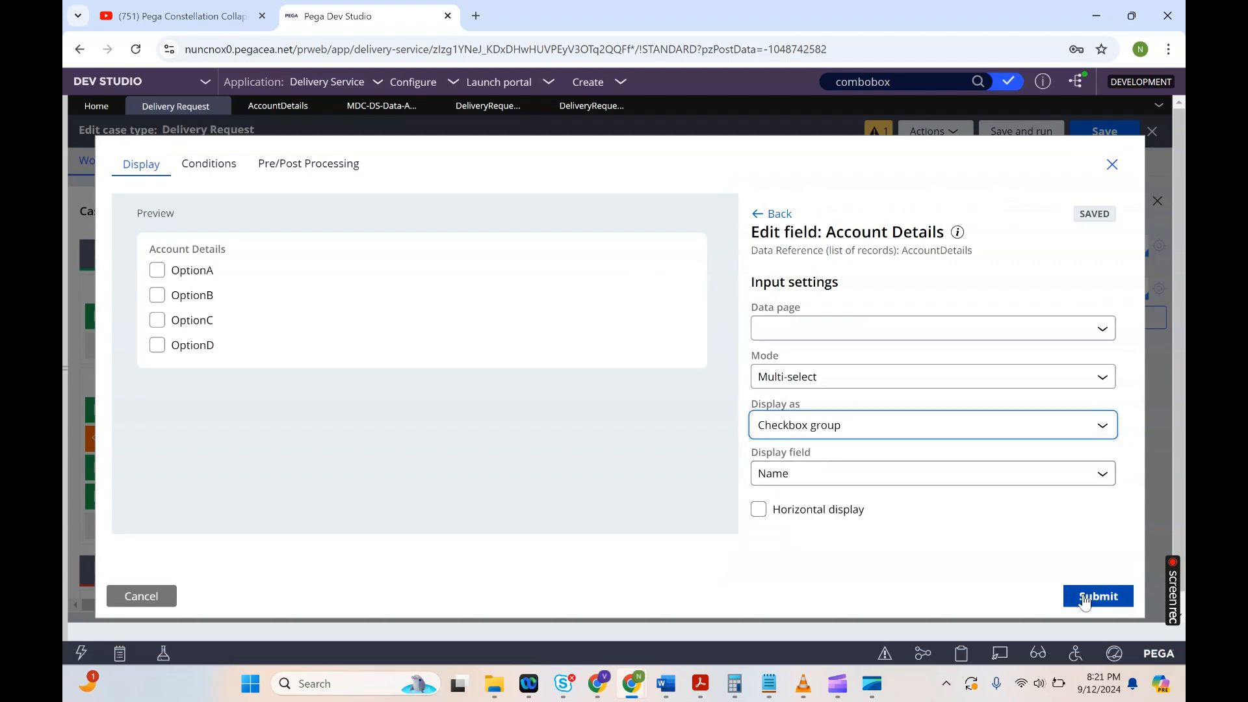
click(795, 519)
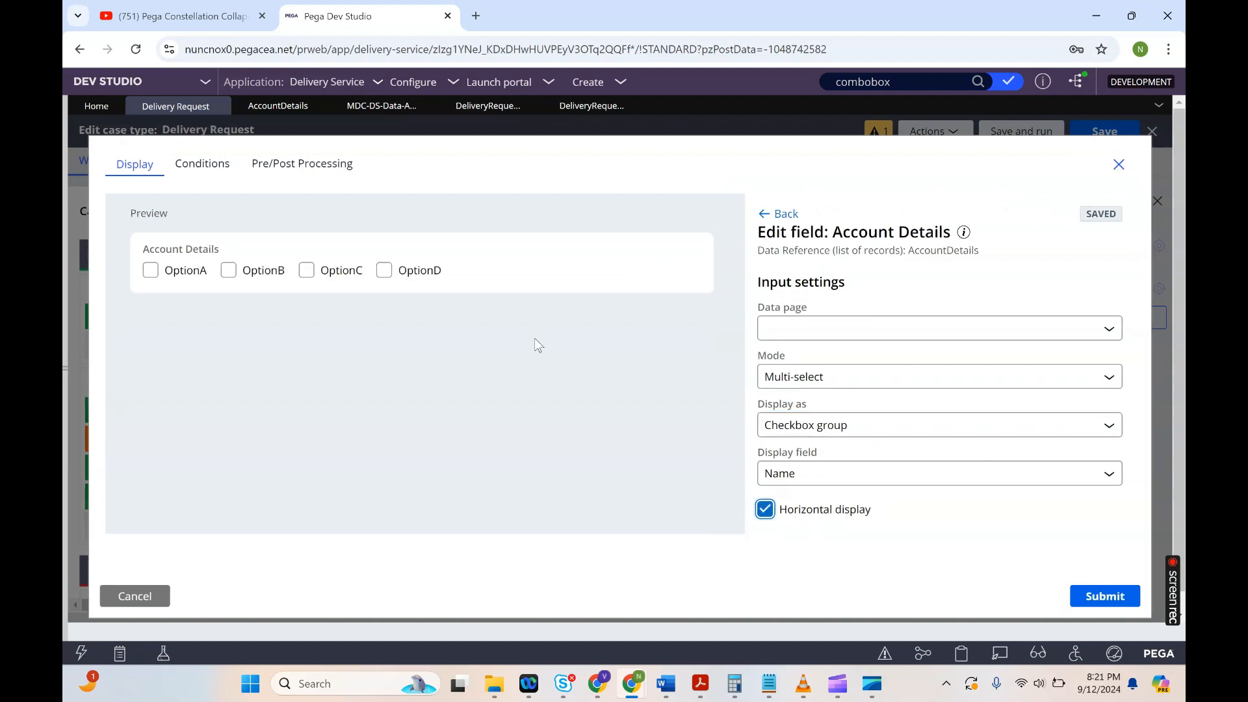
click(1091, 608)
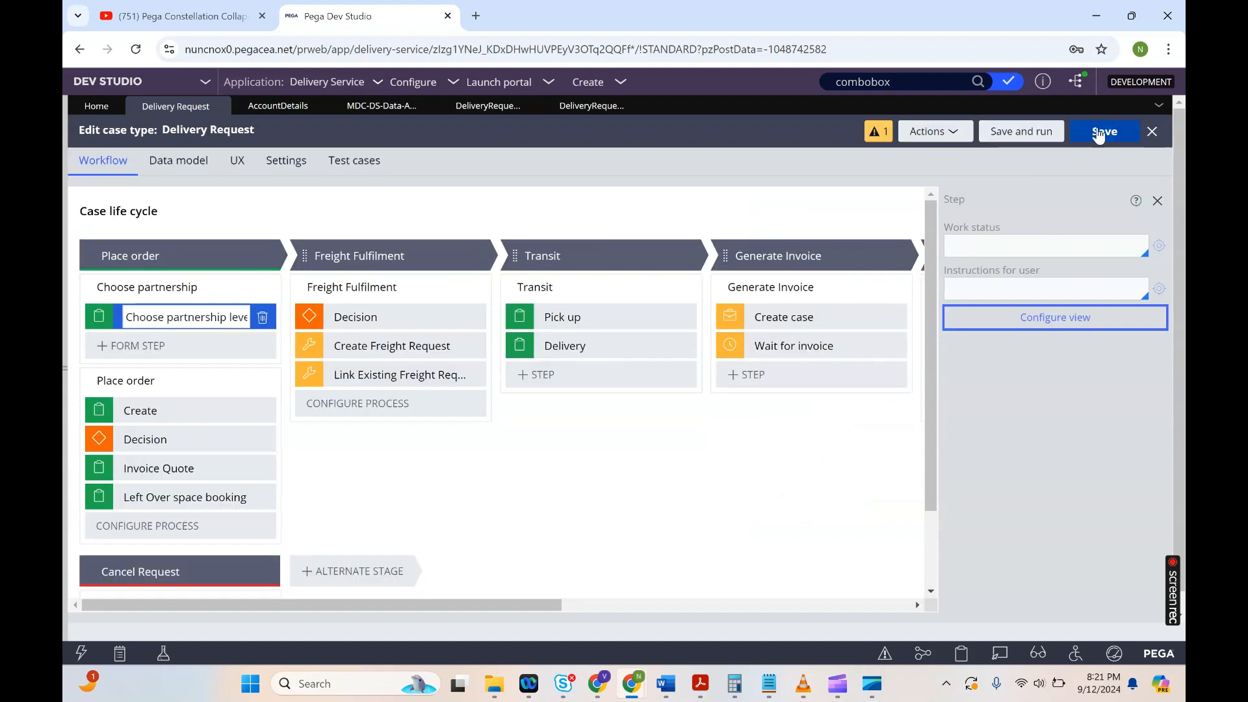
click(1099, 133)
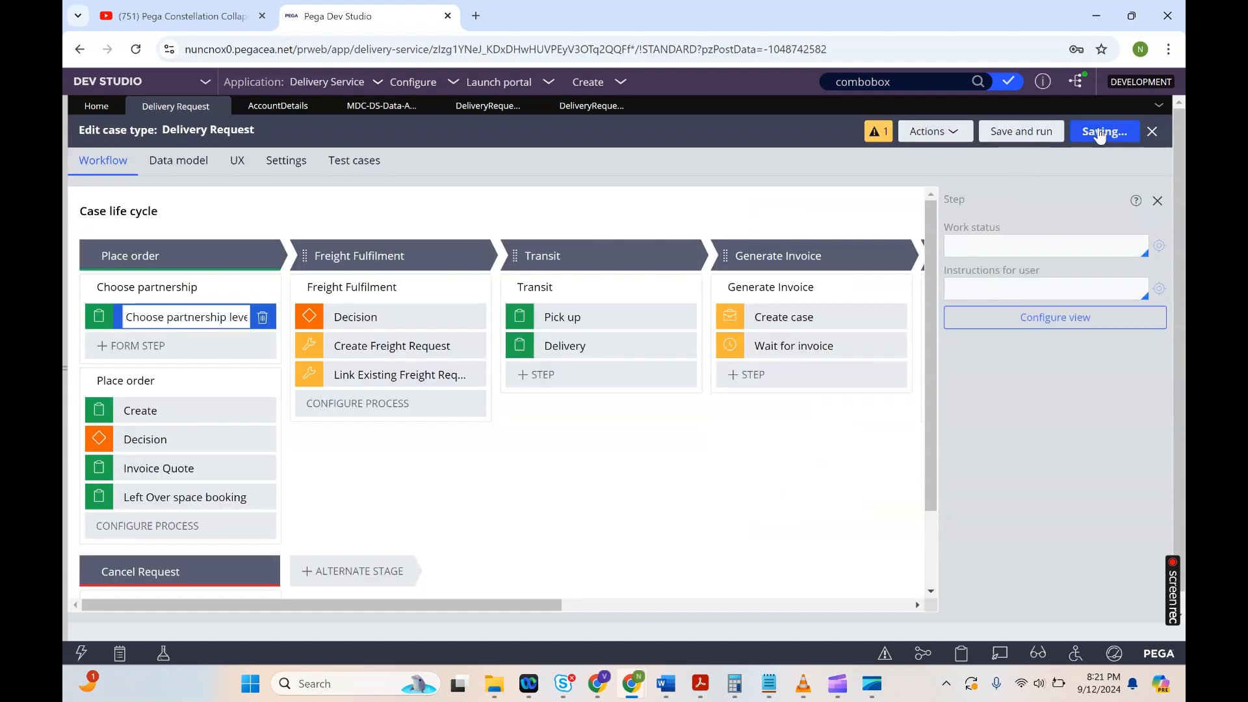
Step: Create a new Delivery Request case from the Create menu
click(595, 85)
mouse_move(644, 102)
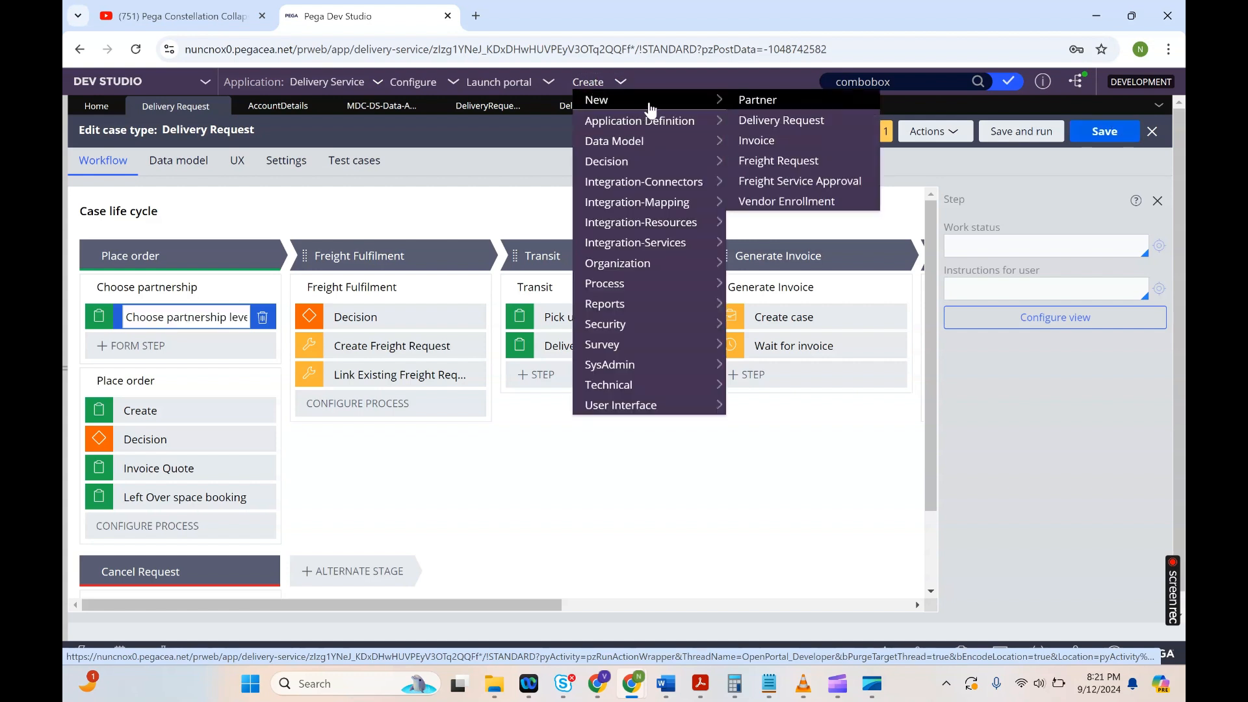
click(768, 124)
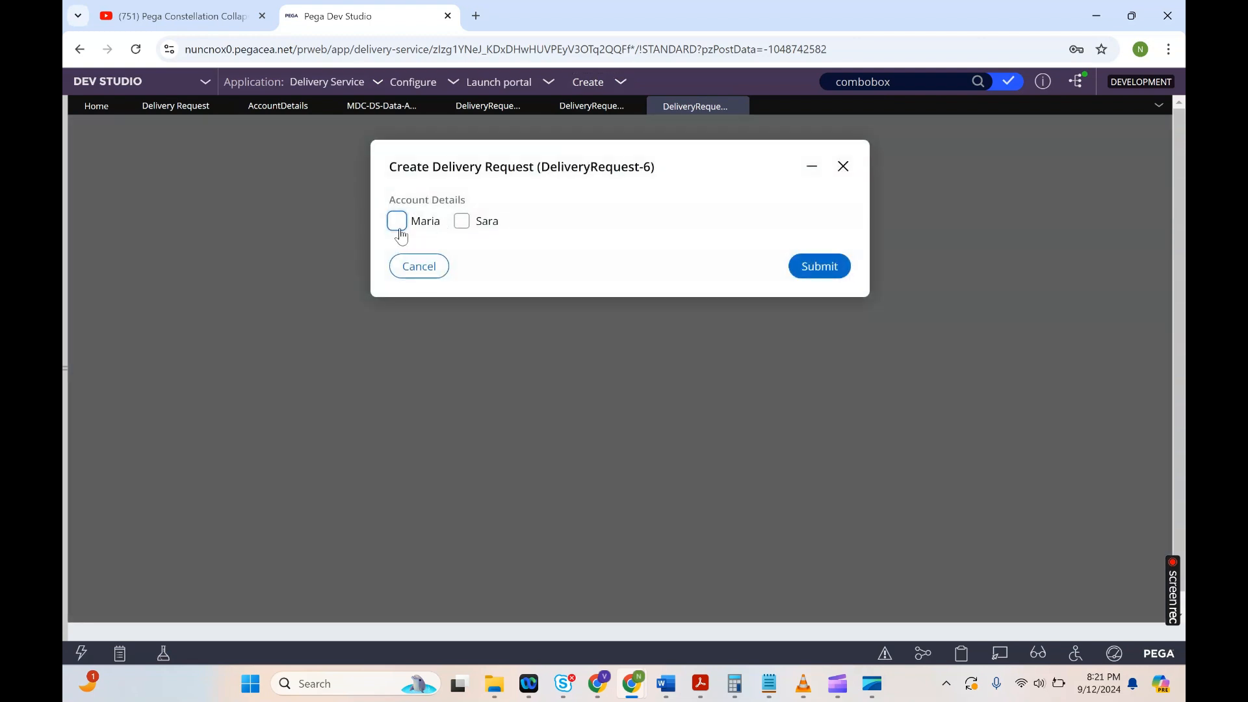
Step: Test the Maria and Sara checkboxes by checking and unchecking them repeatedly, then cancel the case
click(399, 229)
click(463, 228)
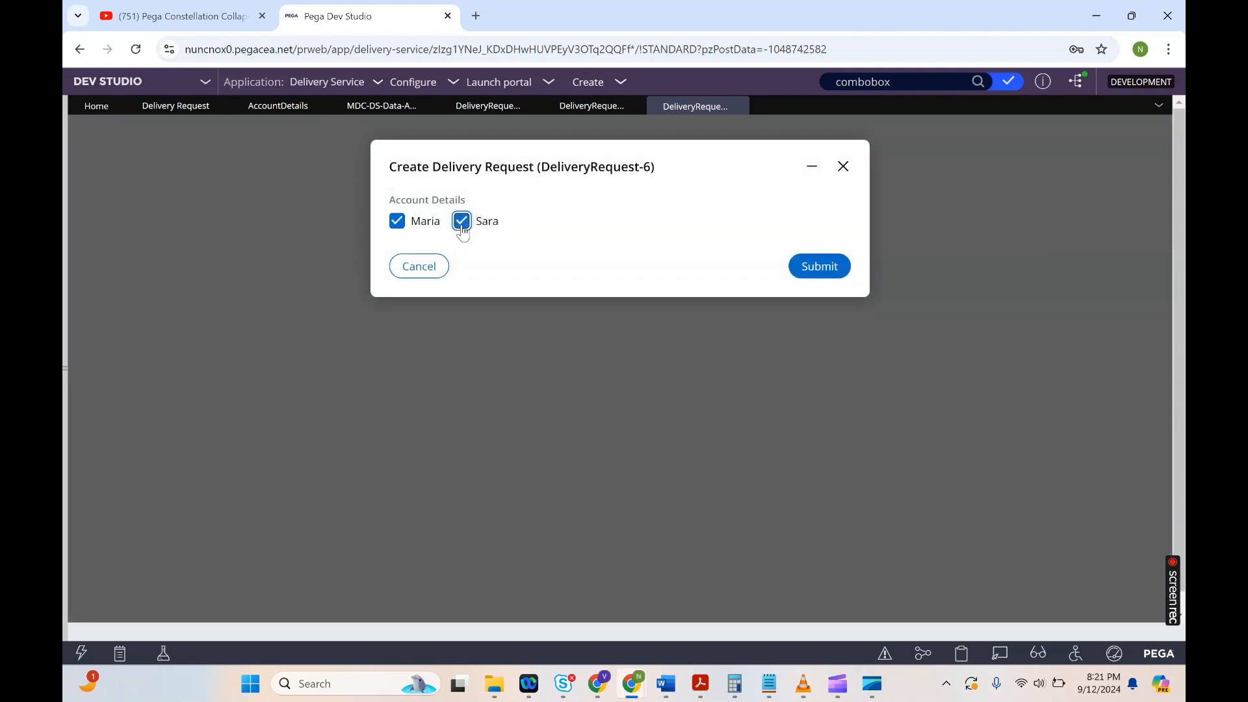
click(398, 224)
click(460, 226)
click(395, 227)
click(459, 228)
click(406, 228)
click(462, 227)
click(419, 266)
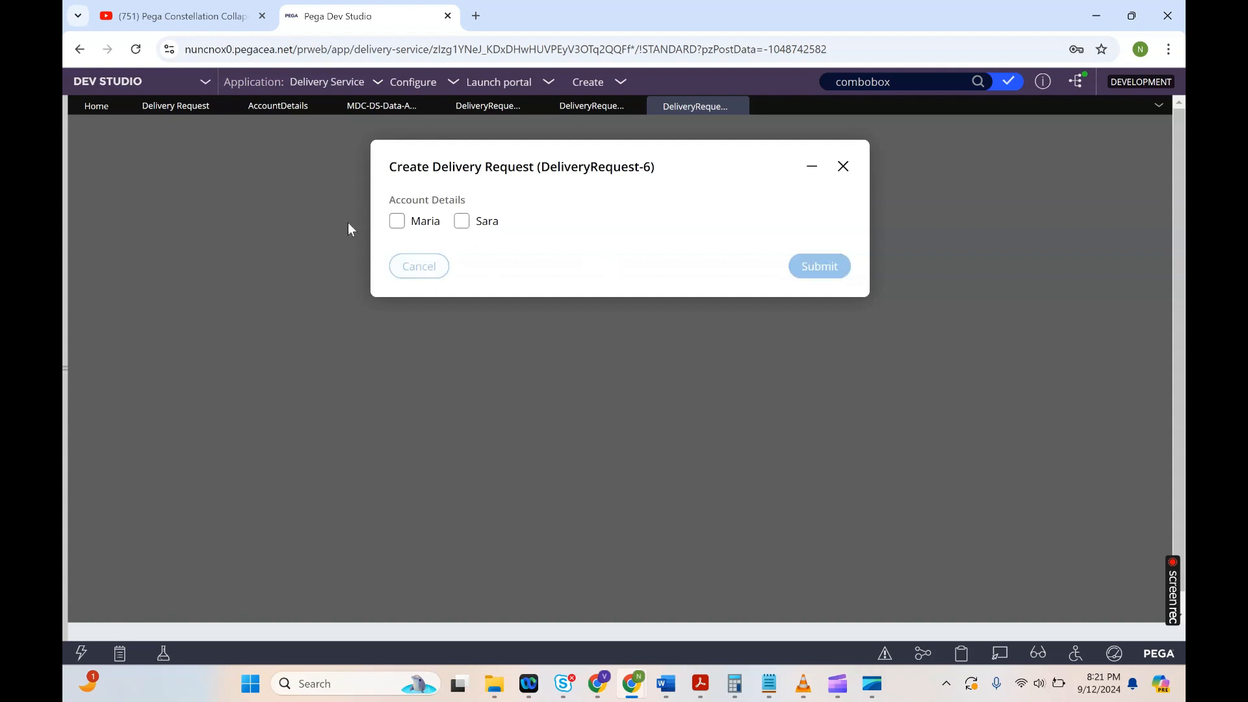
Step: Switch the Account Details field back to Combo-Box display, submit the field, and save the case type
click(184, 114)
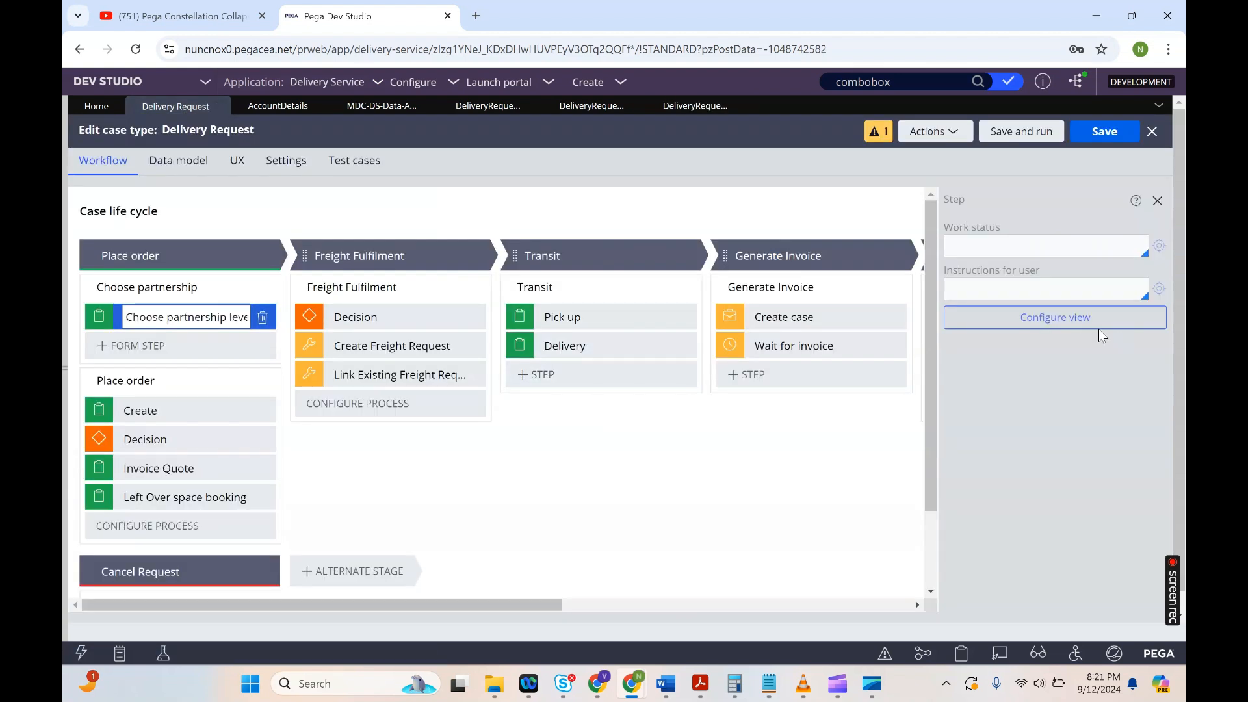
click(1082, 317)
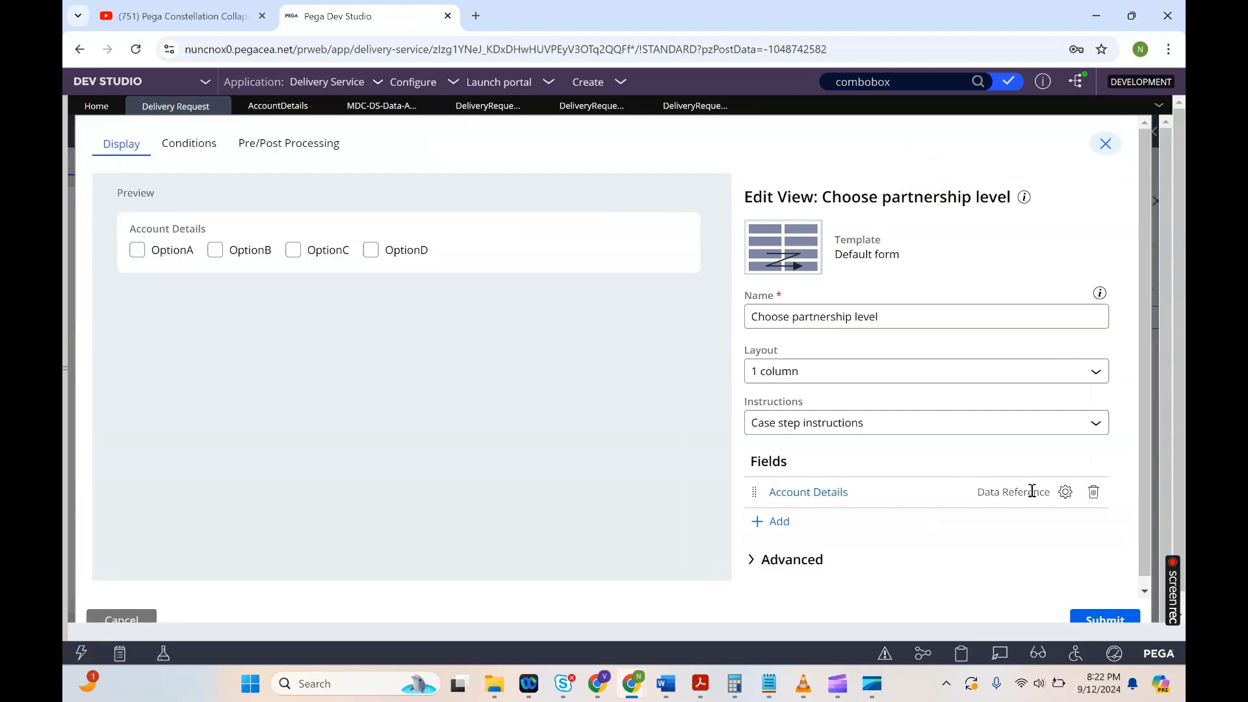
click(844, 493)
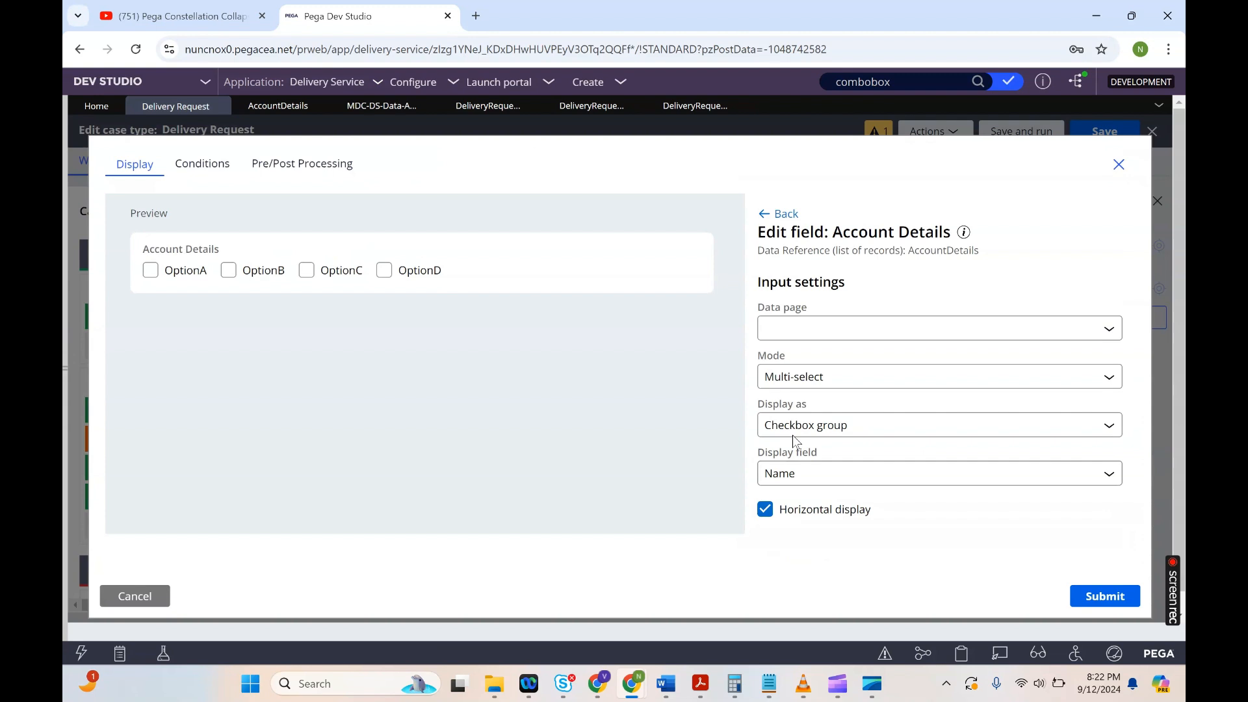
click(809, 426)
click(794, 489)
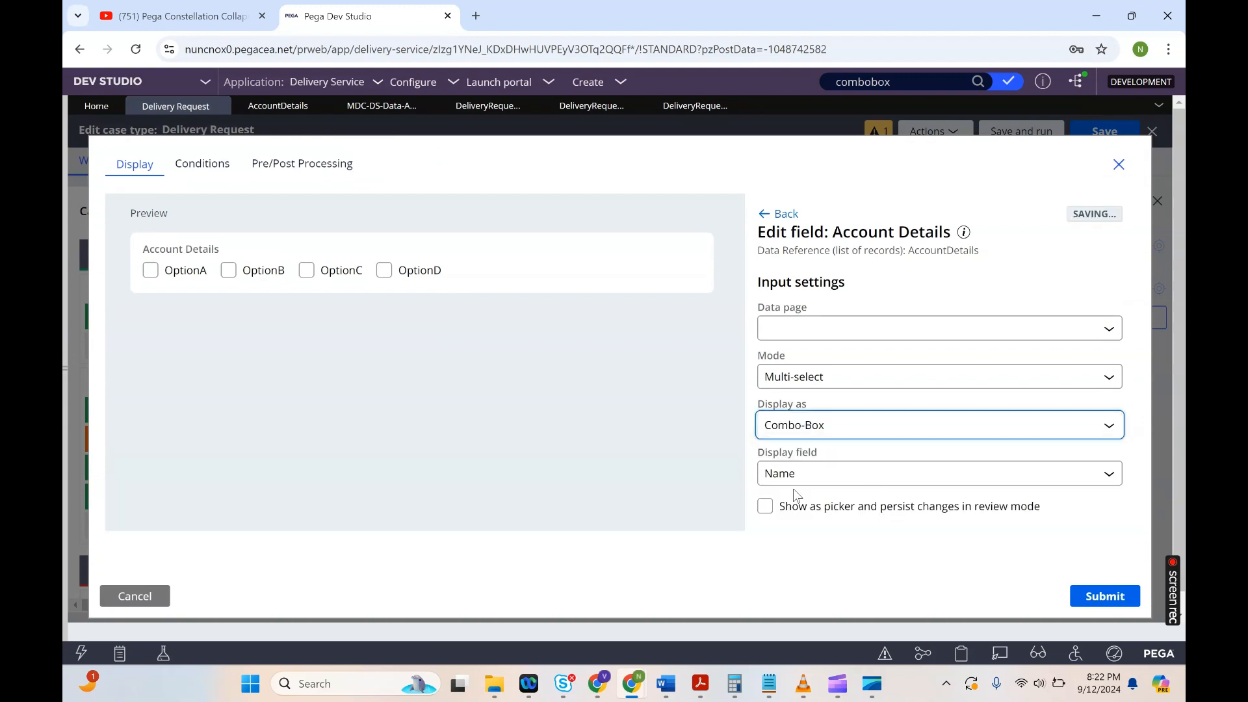
click(1089, 594)
click(1079, 131)
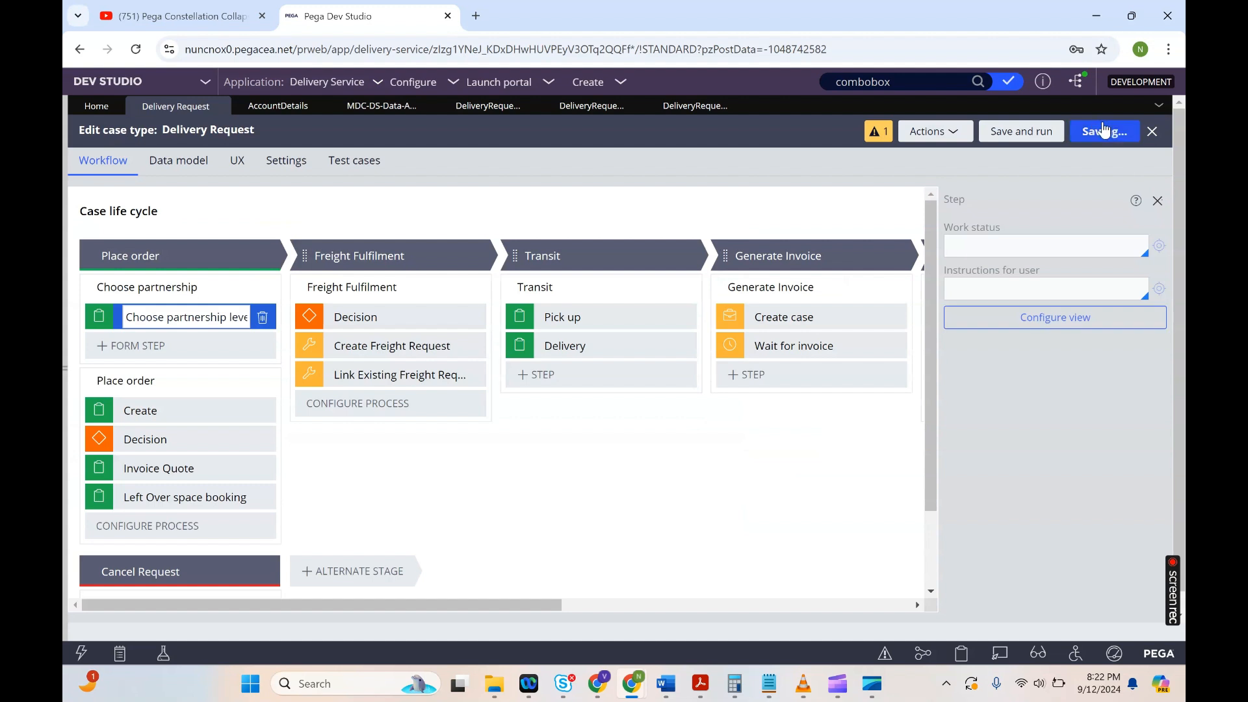
Step: Create another new Delivery Request case from the Create menu
click(607, 83)
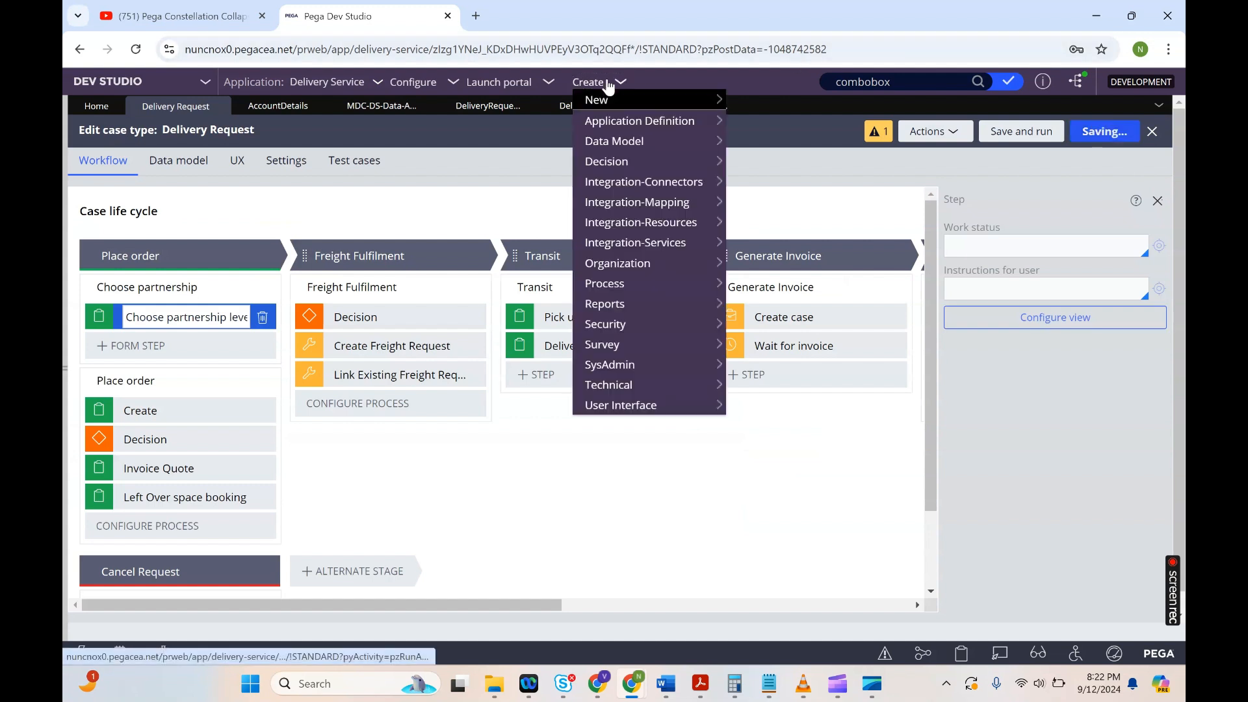
mouse_move(718, 99)
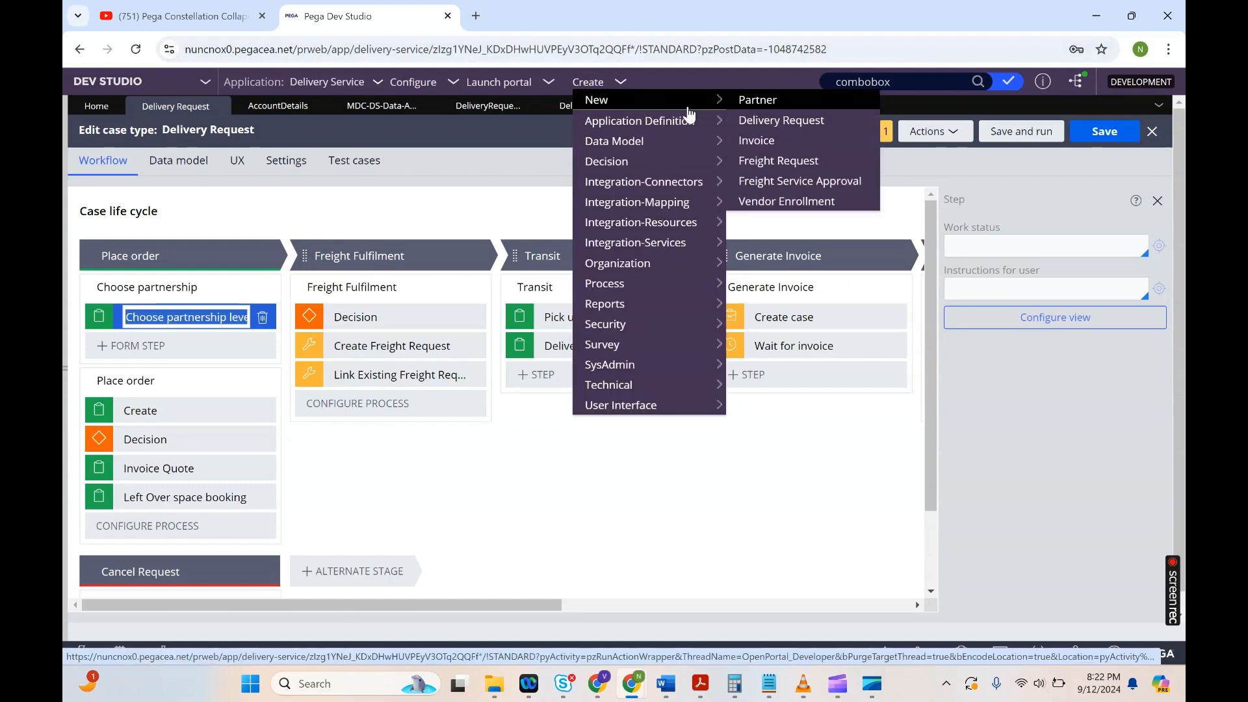
click(762, 127)
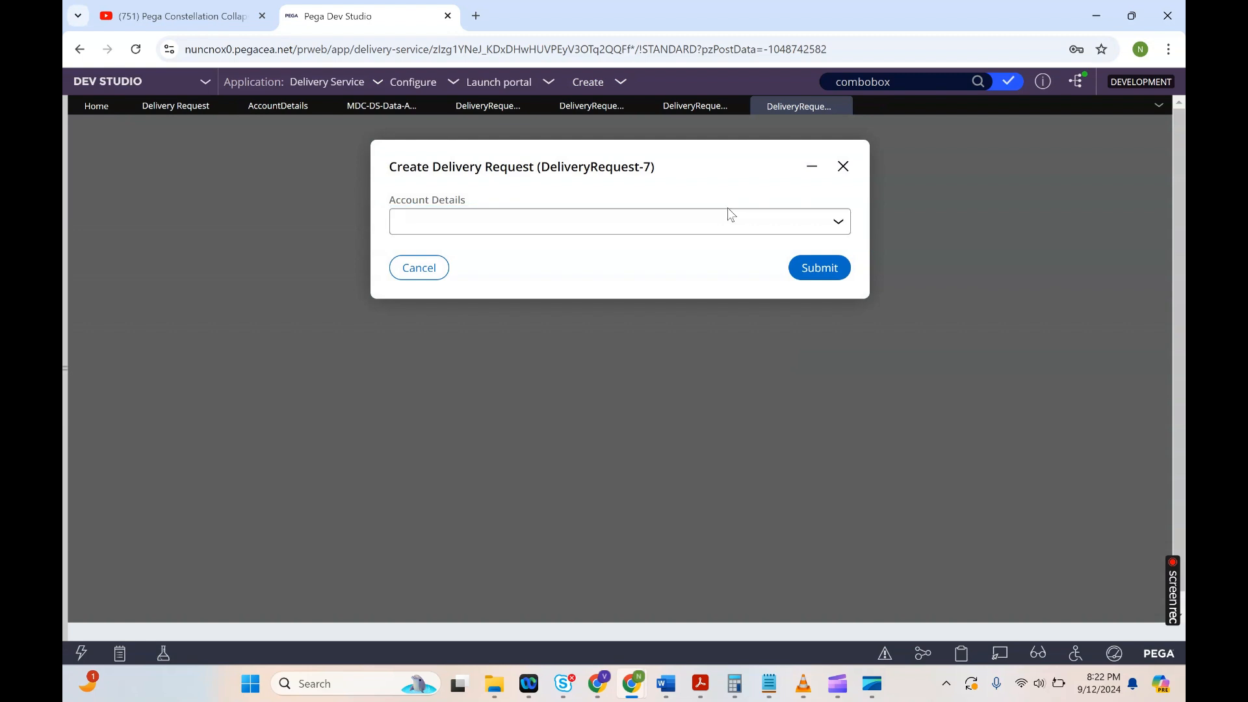
Step: Search the Account Details combobox for sara, select Sara, and submit the case
click(710, 218)
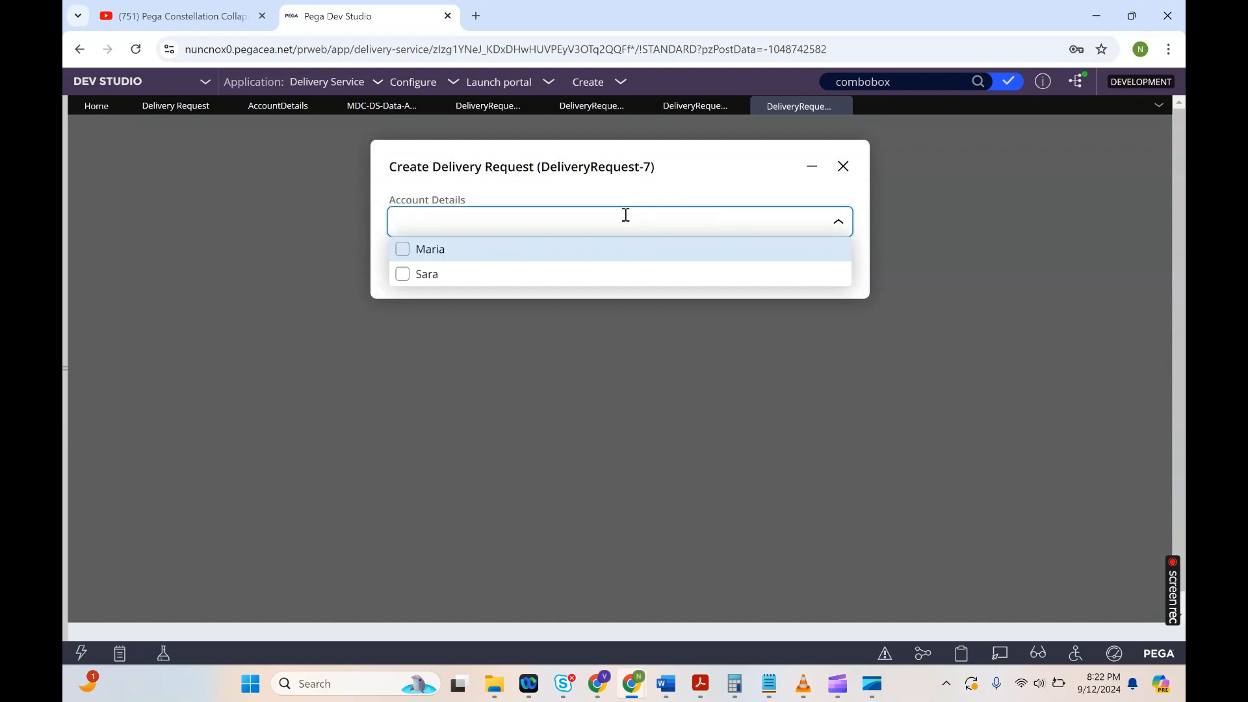
text(sa)
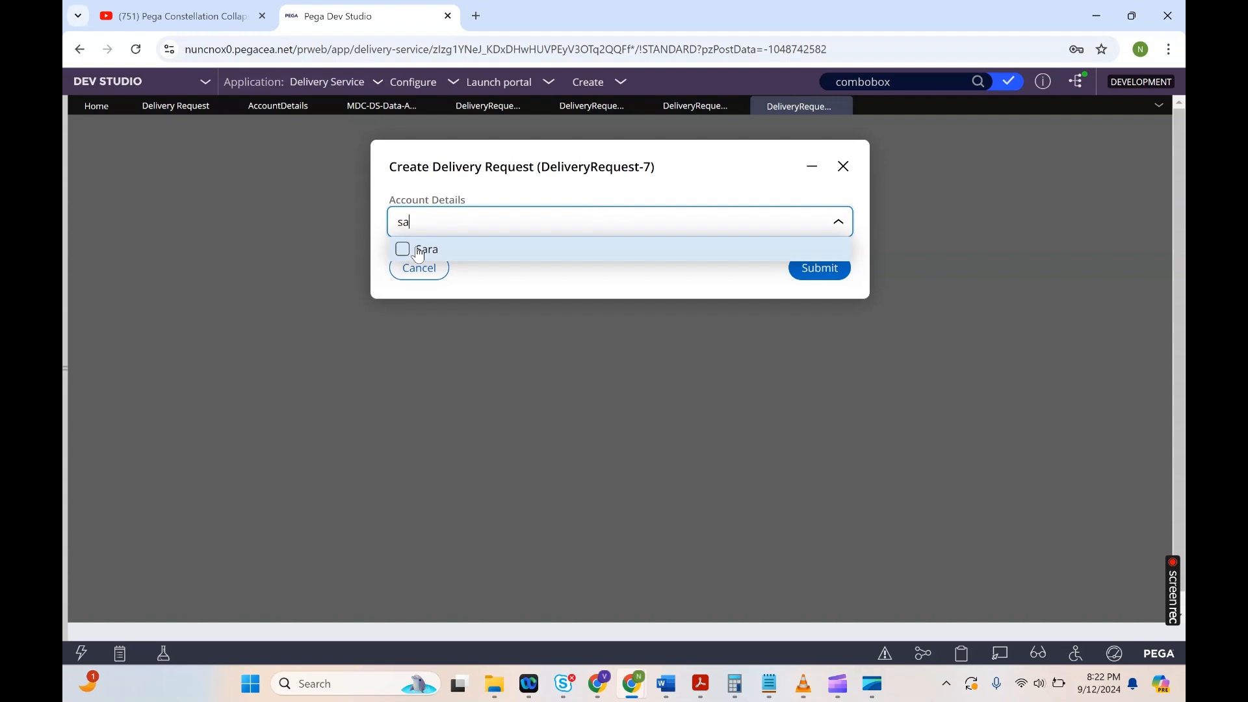
text(ra)
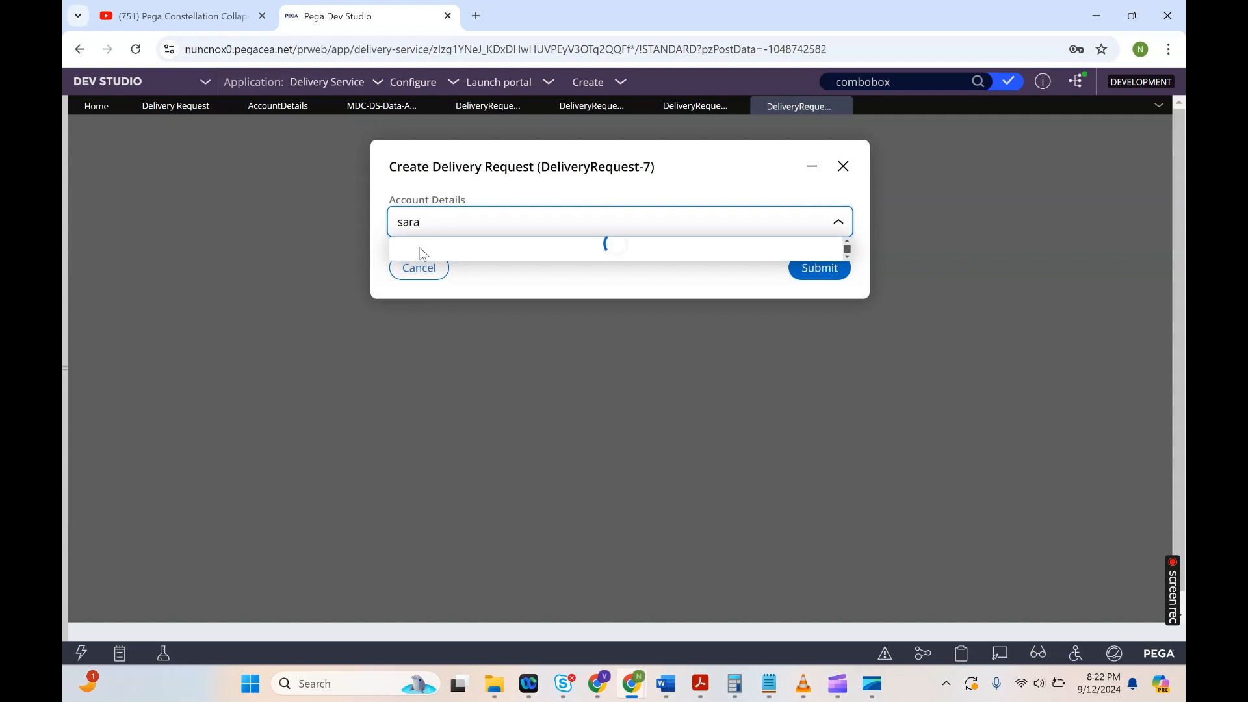
click(426, 252)
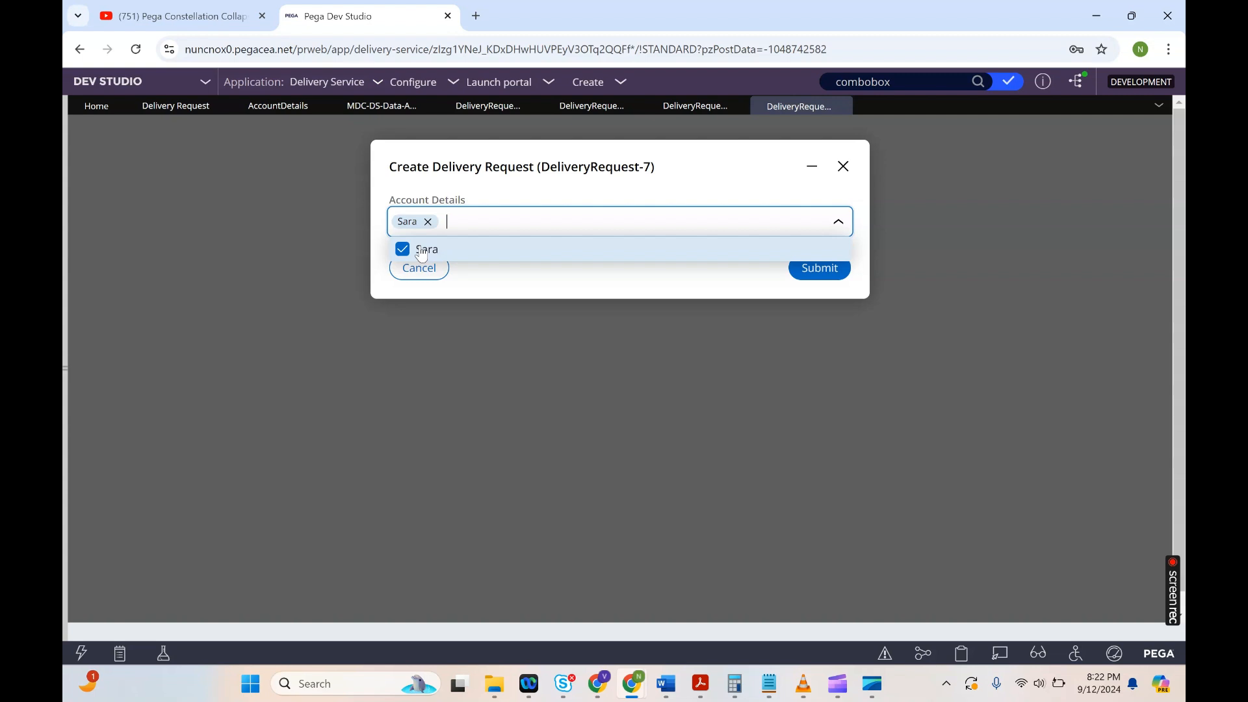
click(683, 171)
click(829, 281)
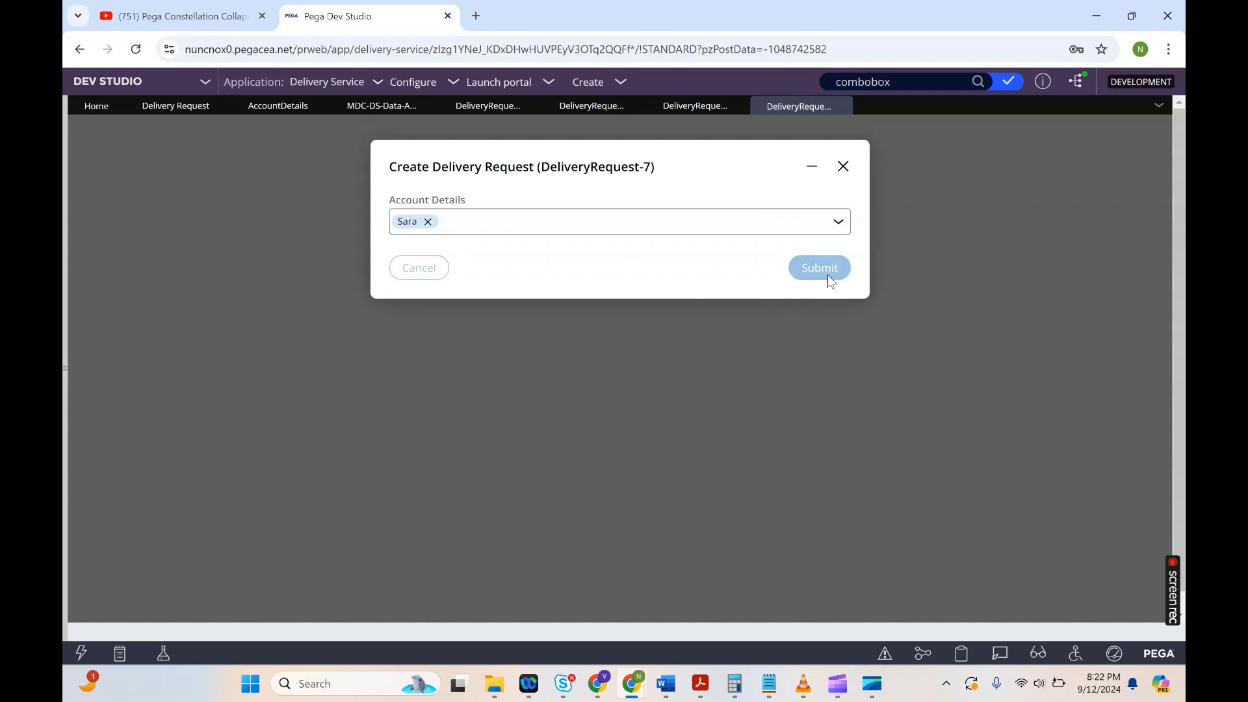